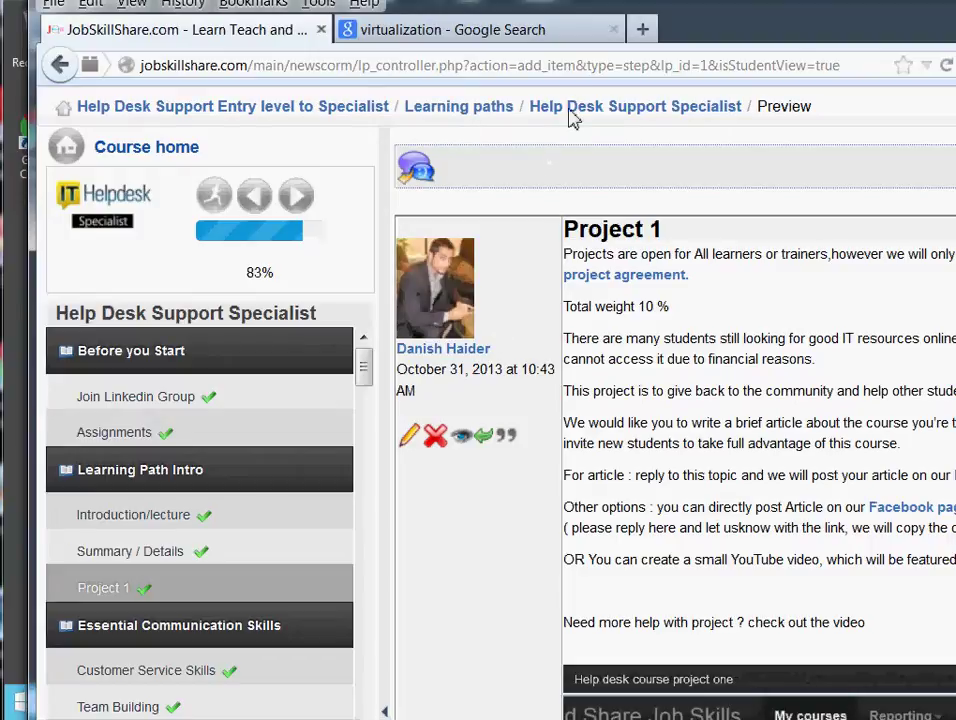
left_click_drag(375, 364, 368, 648)
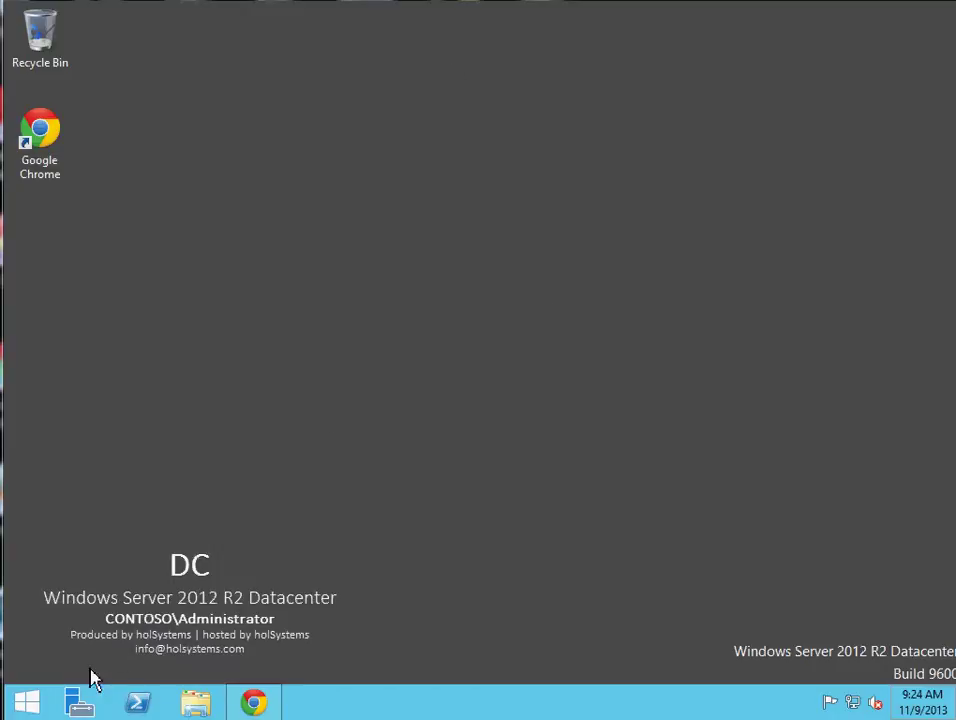
Open Server Manager on the DC machine and show the All Servers list
left_click(21, 711)
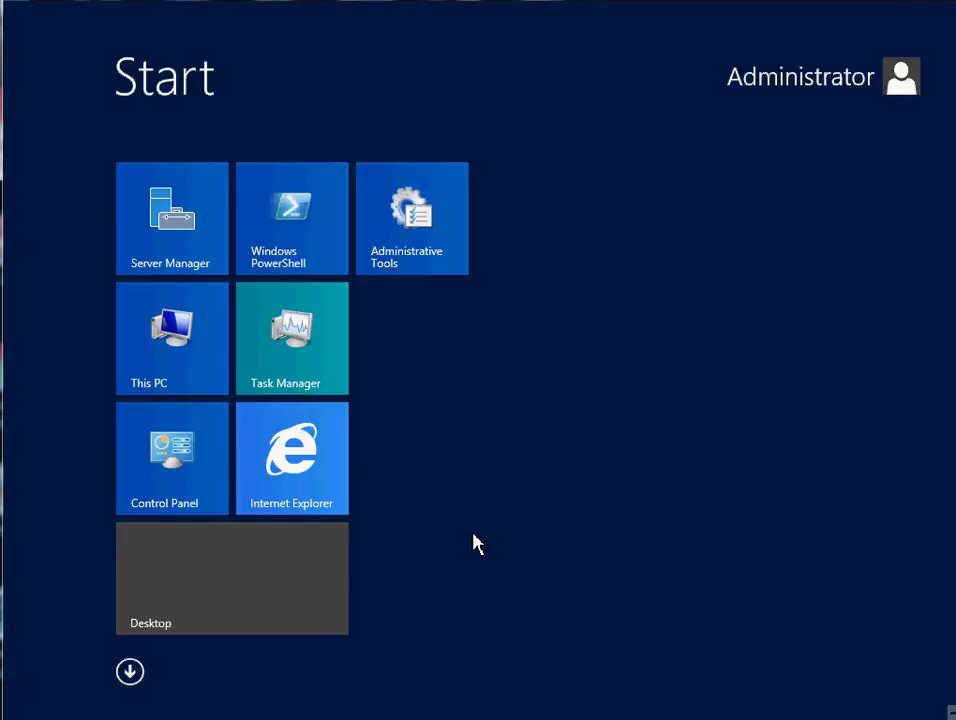
left_click(199, 234)
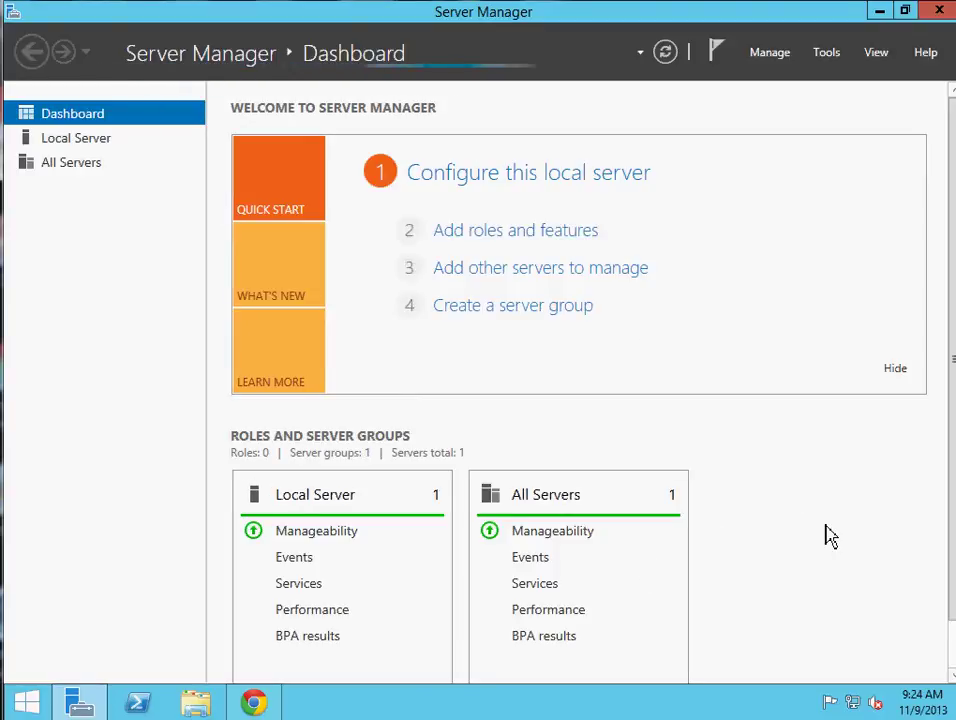
left_click(60, 172)
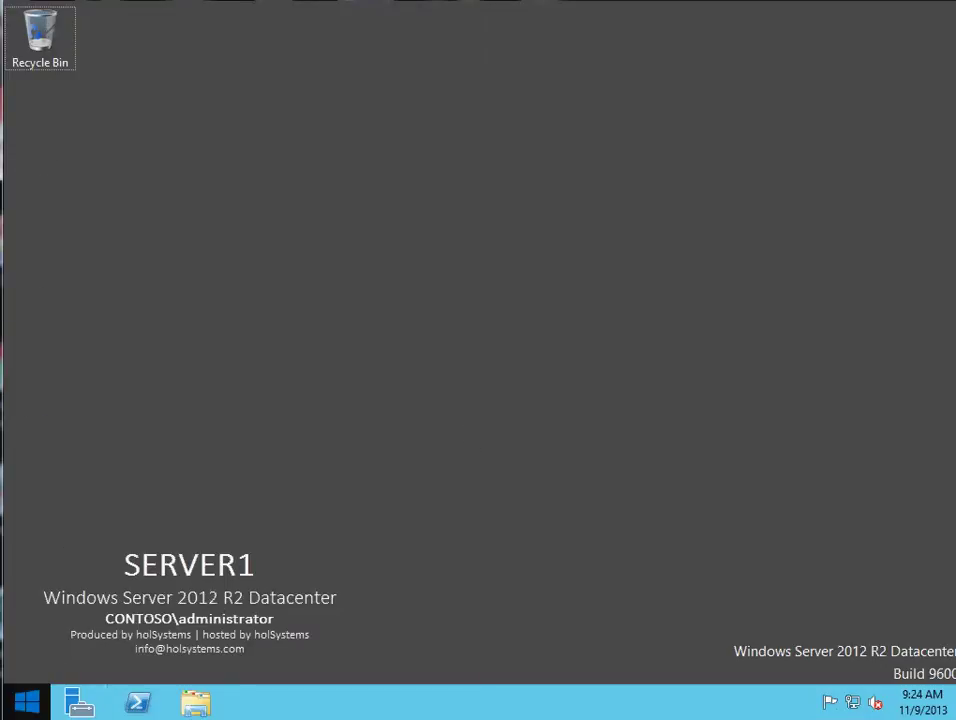
Open Server Manager on the SERVER1 machine from its Start screen
left_click(27, 702)
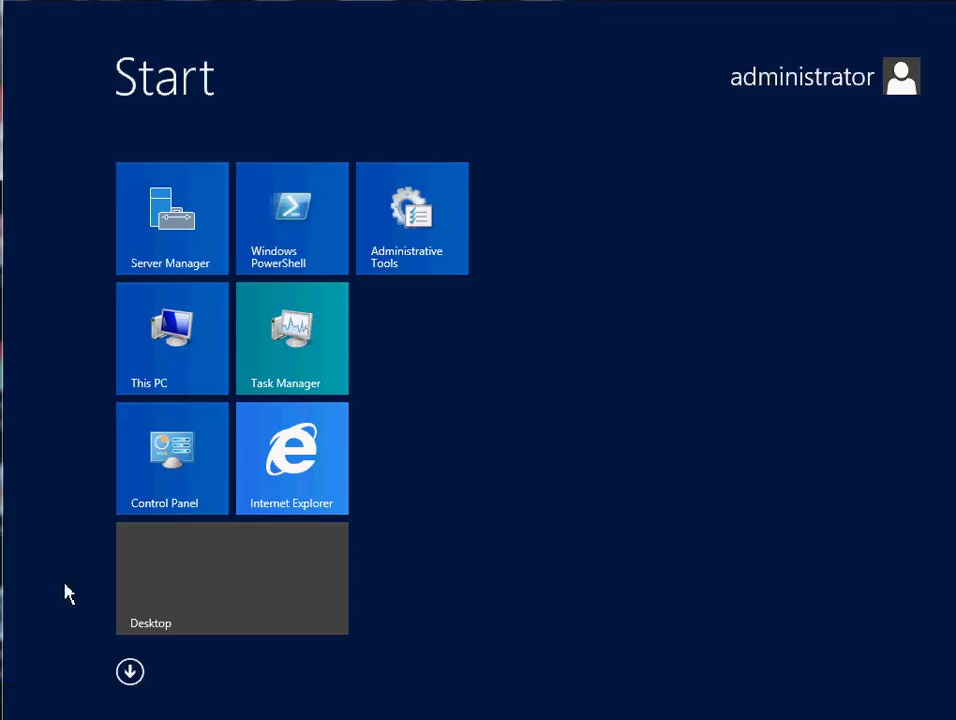
left_click(196, 251)
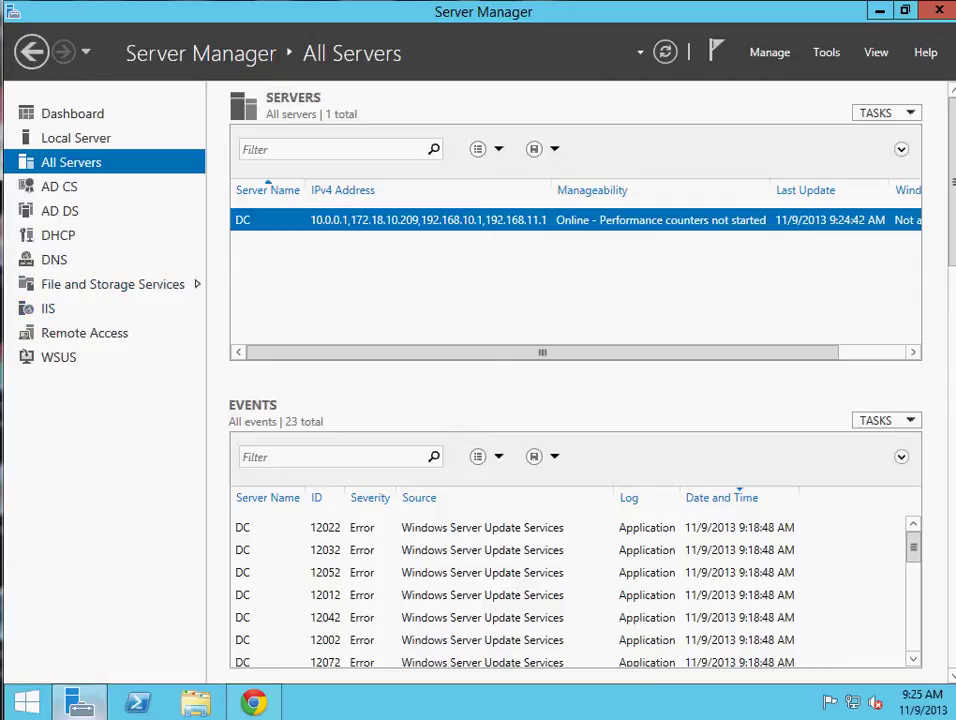
Open Active Directory Users and Computers on DC to view the contoso.com accounts, and close the console
left_click(826, 55)
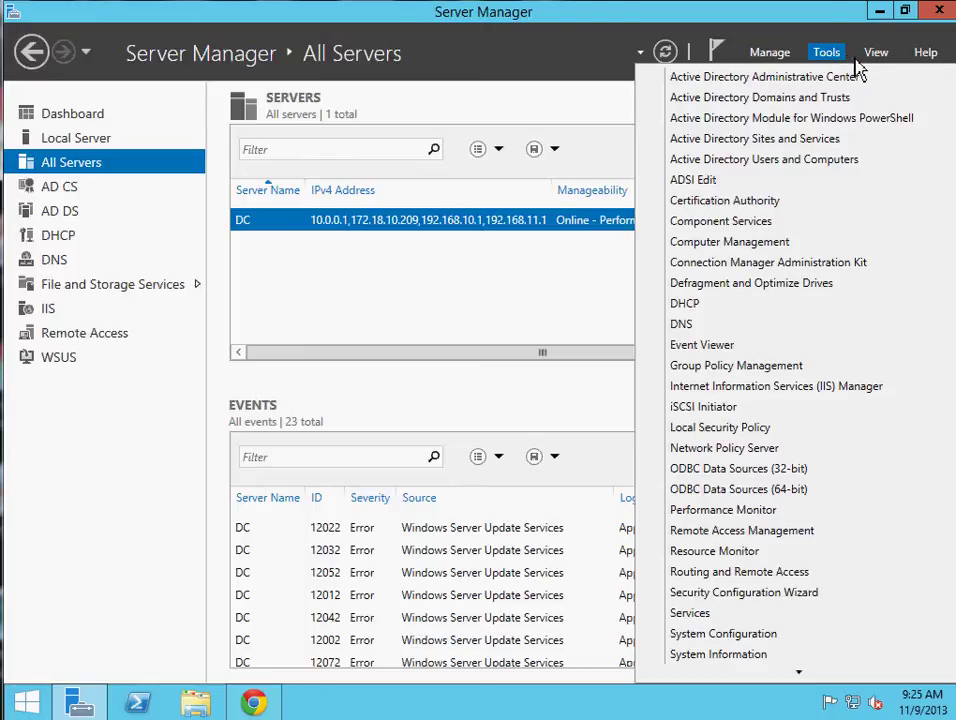
left_click(830, 62)
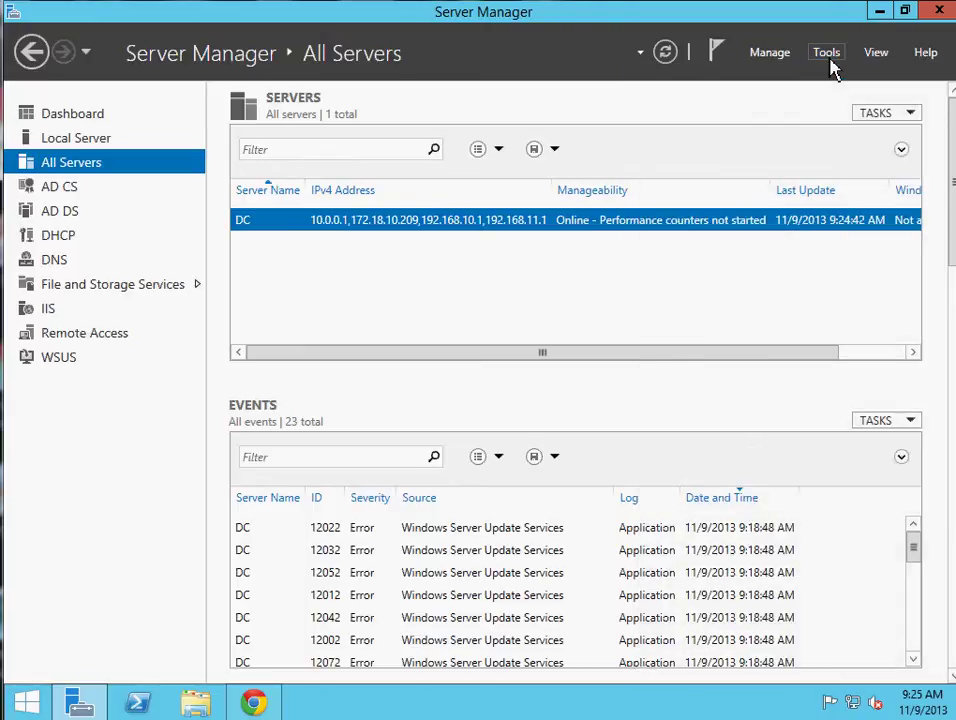
left_click(830, 62)
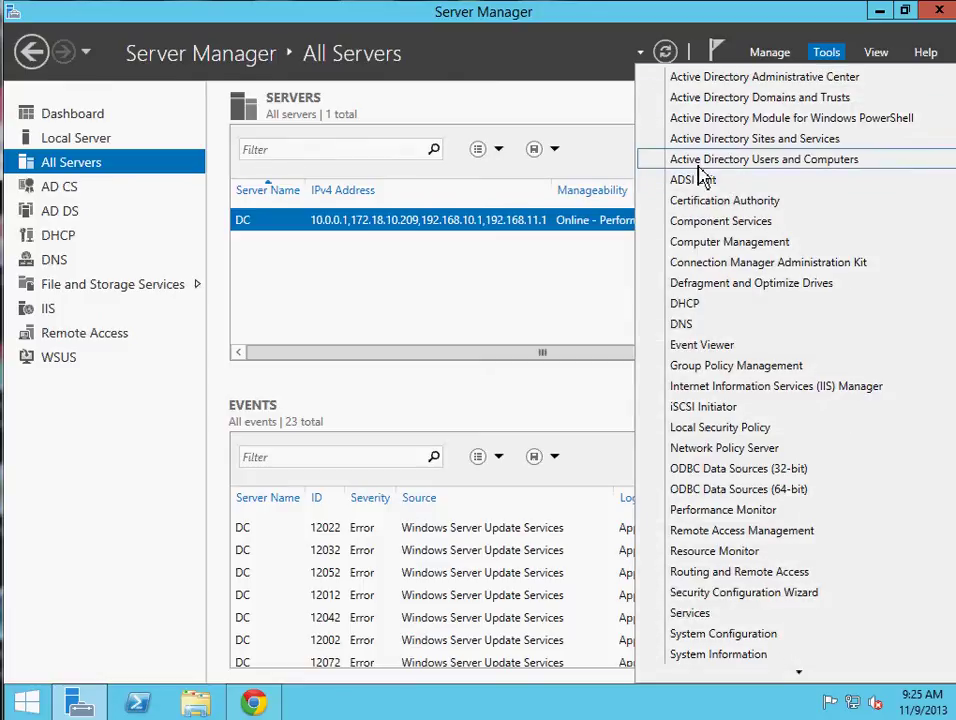
left_click(757, 166)
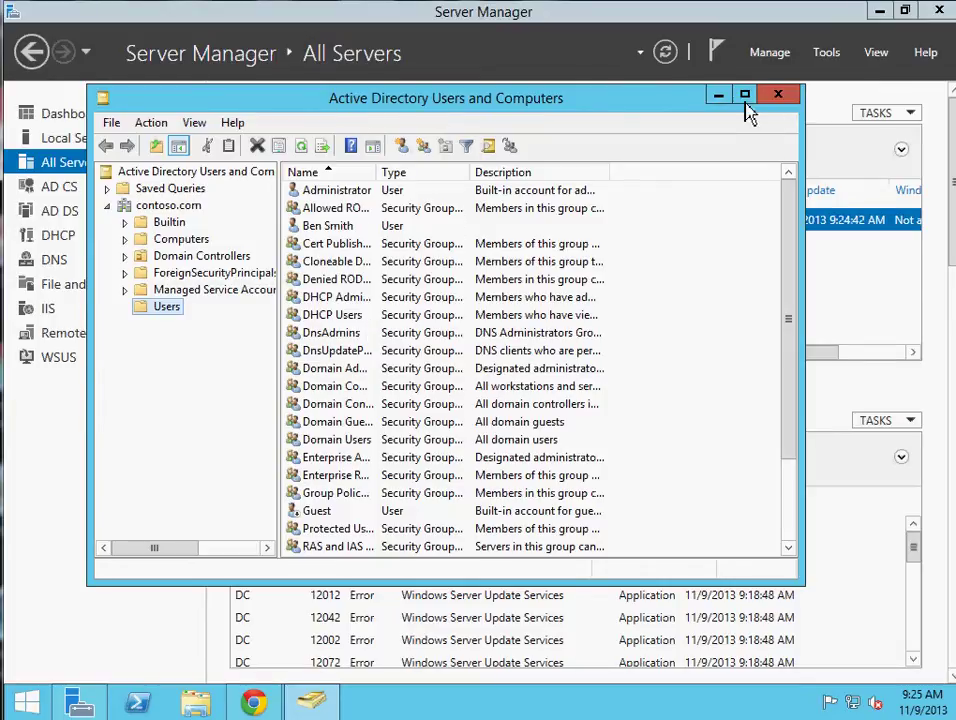
left_click(791, 103)
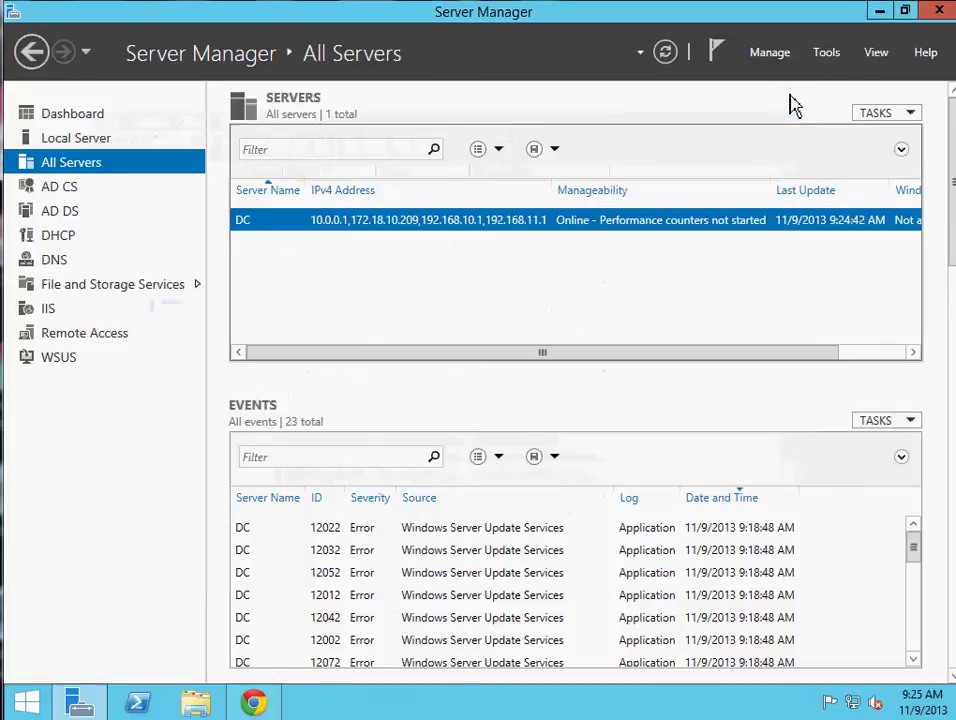
left_click(826, 58)
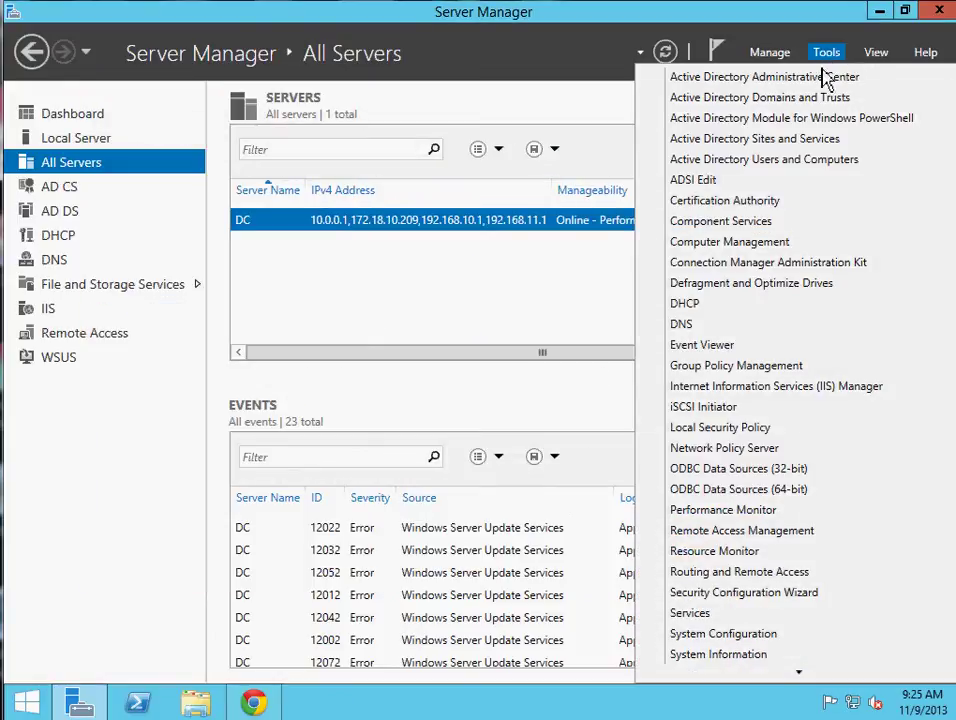
left_click(760, 66)
left_click(768, 55)
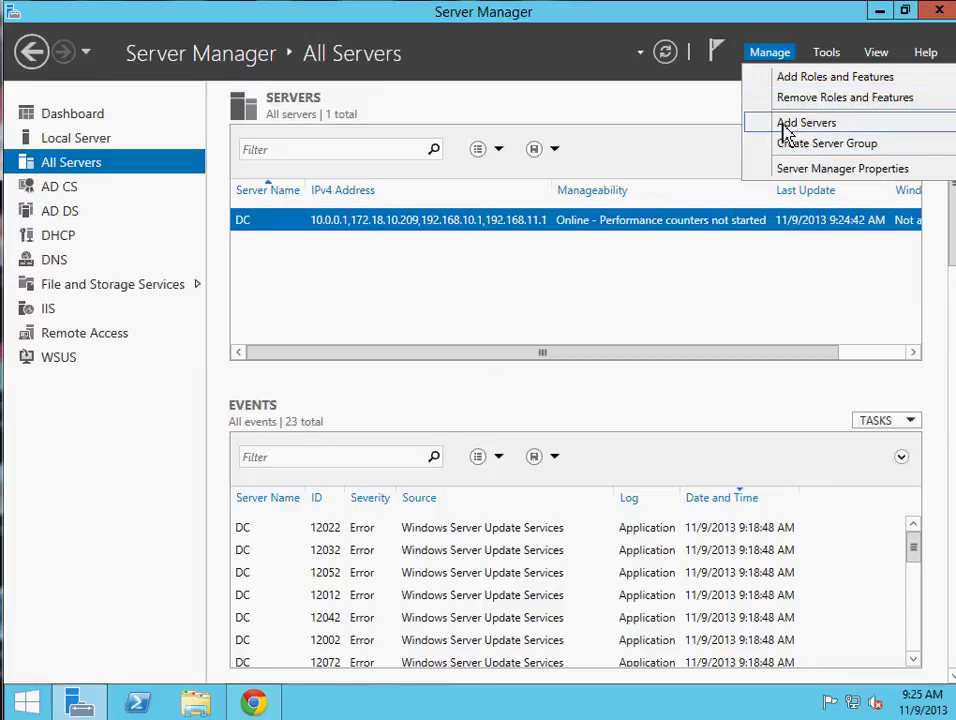
left_click(117, 412)
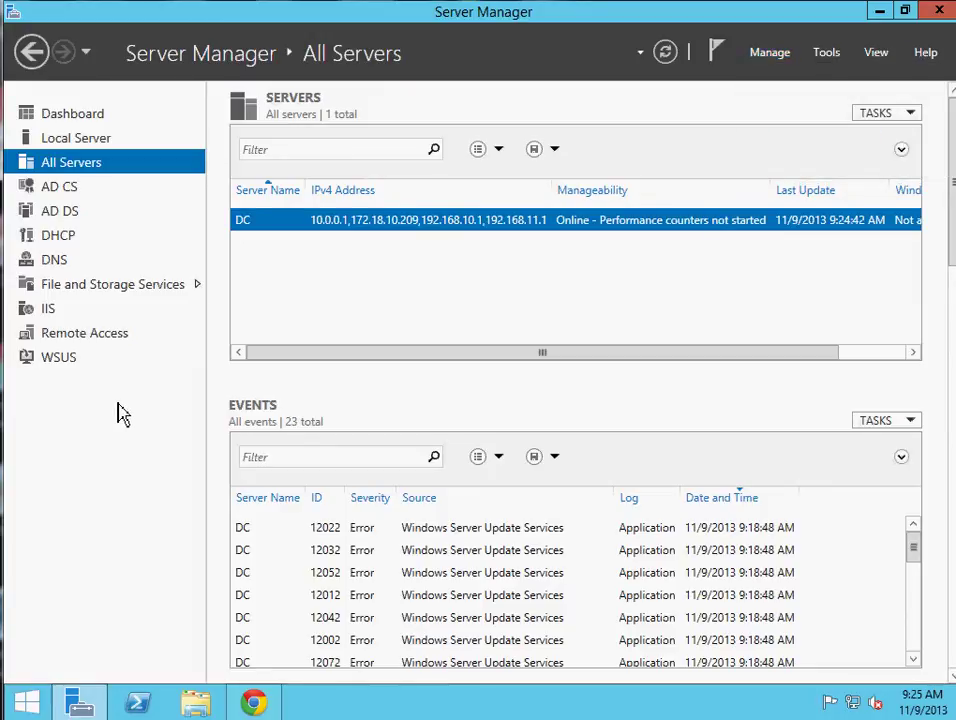
Show the Local Server page and examine the server's properties and events
left_click(75, 141)
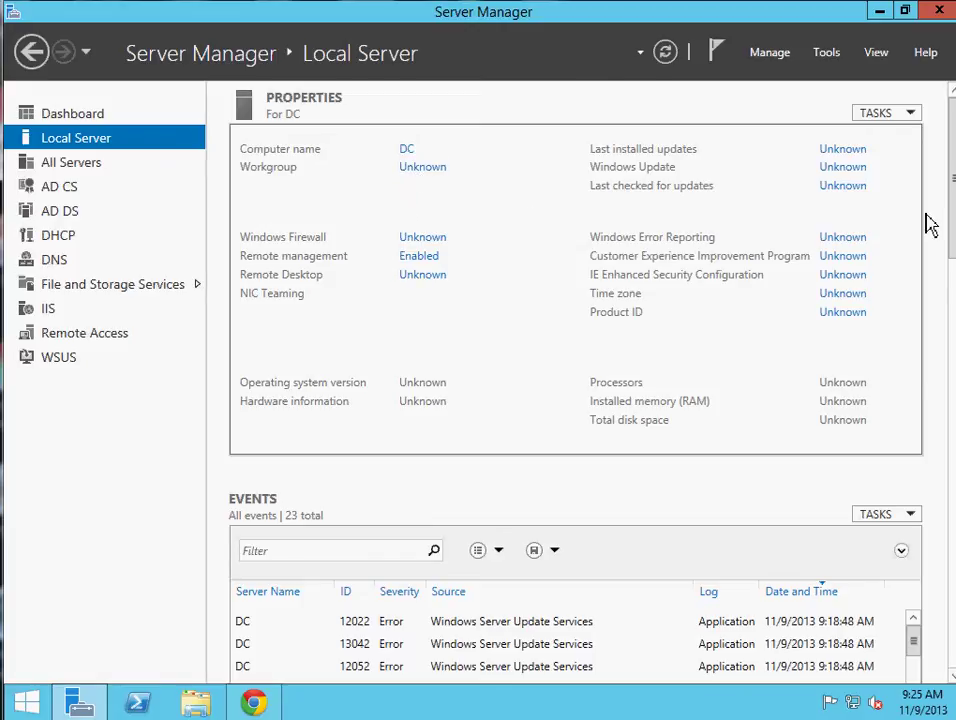
scroll(368, 565, "down", 5)
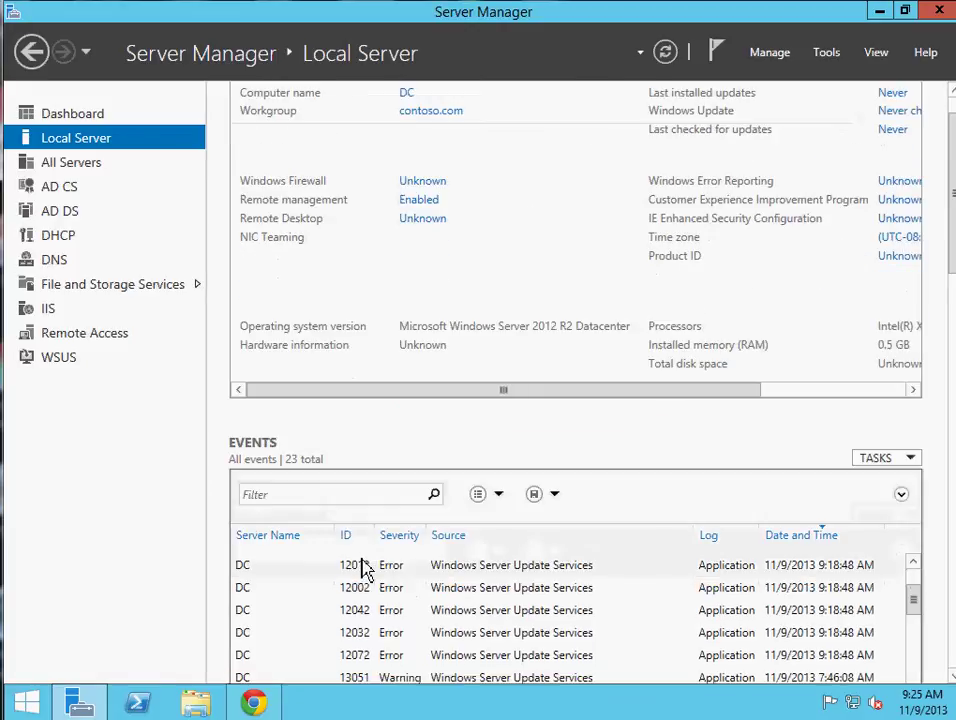
scroll(368, 565, "up", 3)
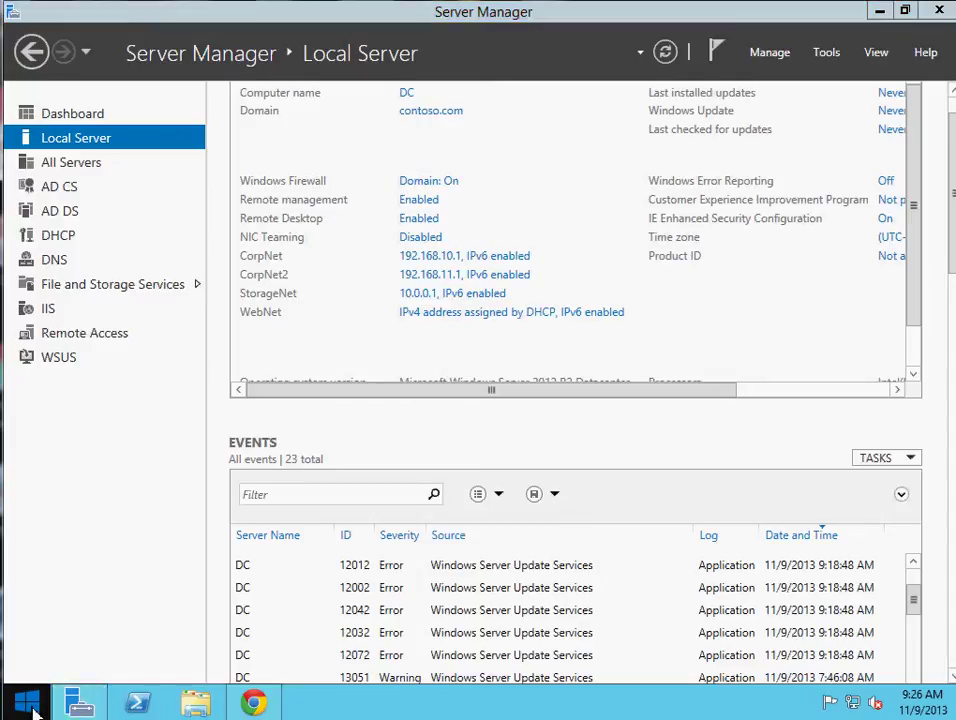
Search the server for "note" with the scope Everywhere, view the available search scopes, and dismiss the search
right_click(30, 705)
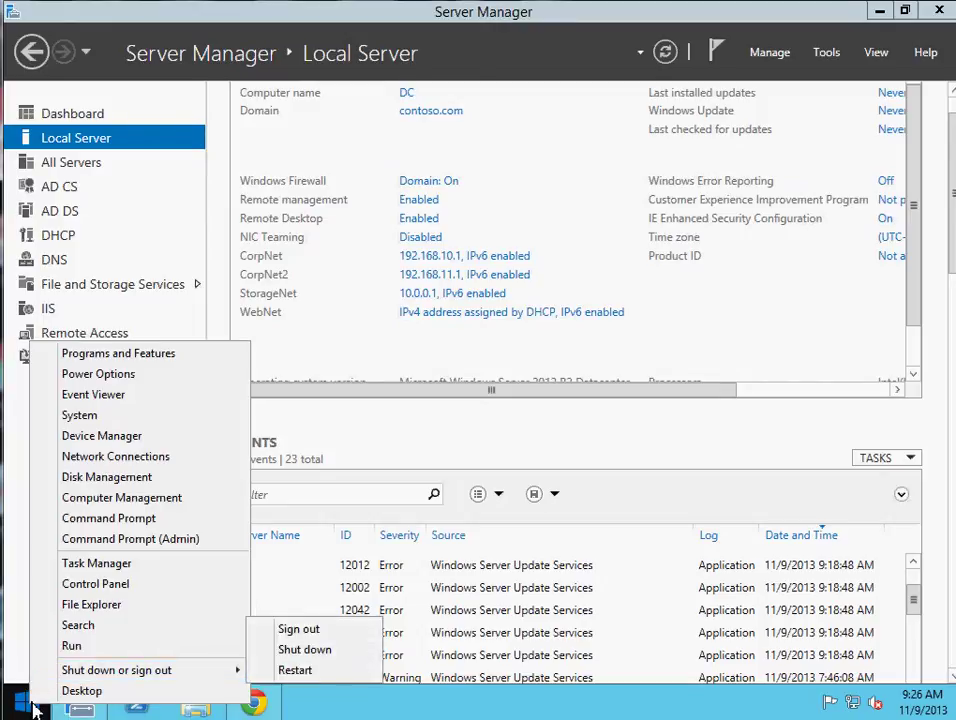
left_click(30, 708)
right_click(30, 708)
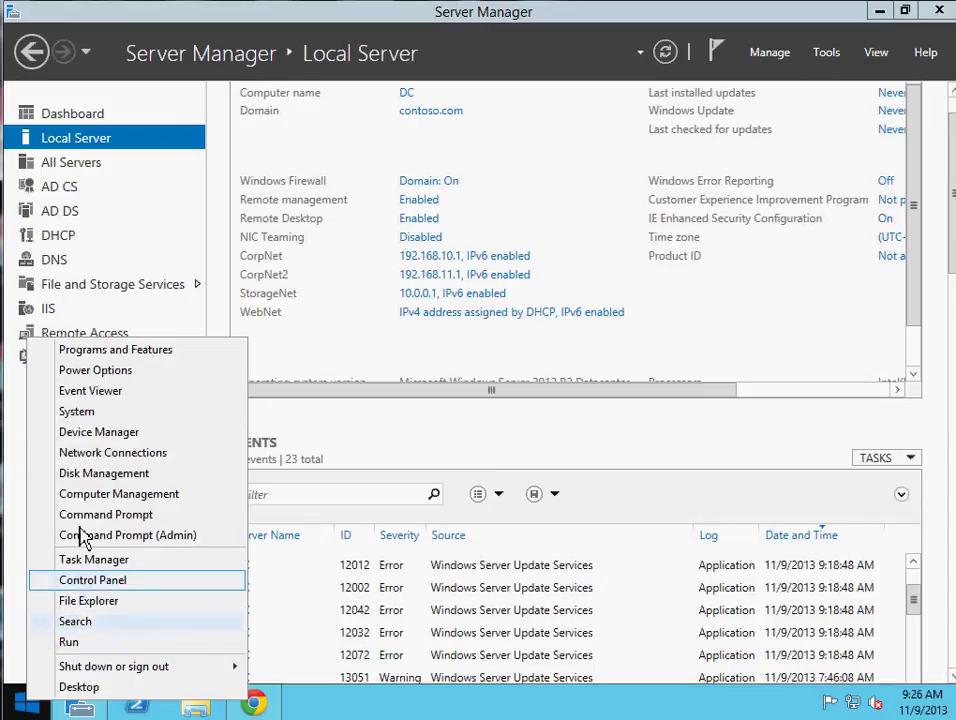
key("v")
left_click(70, 624)
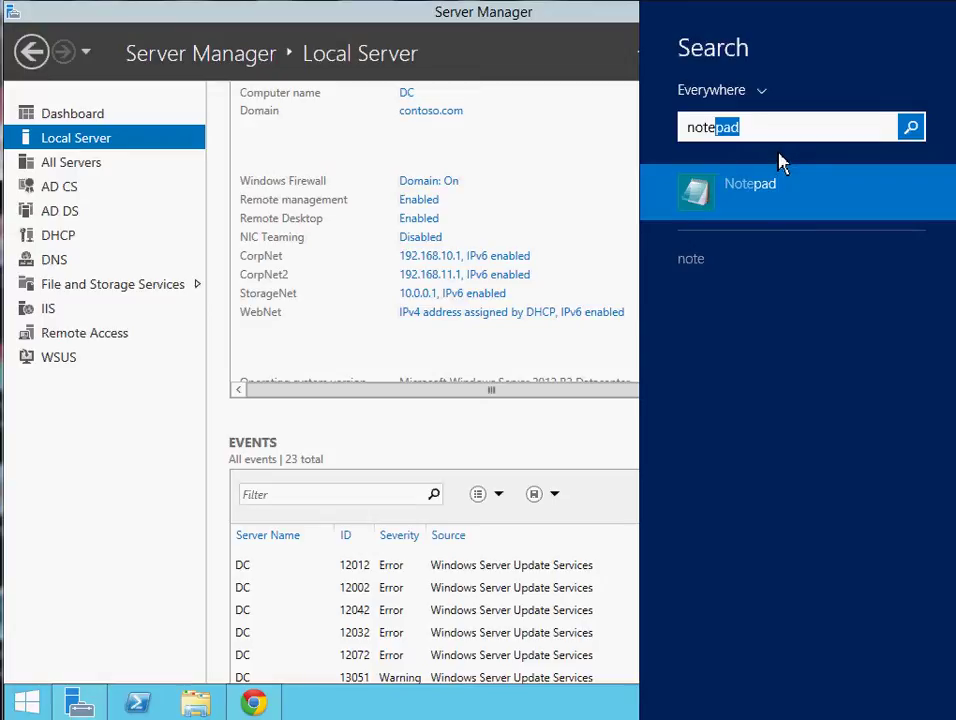
left_click(763, 95)
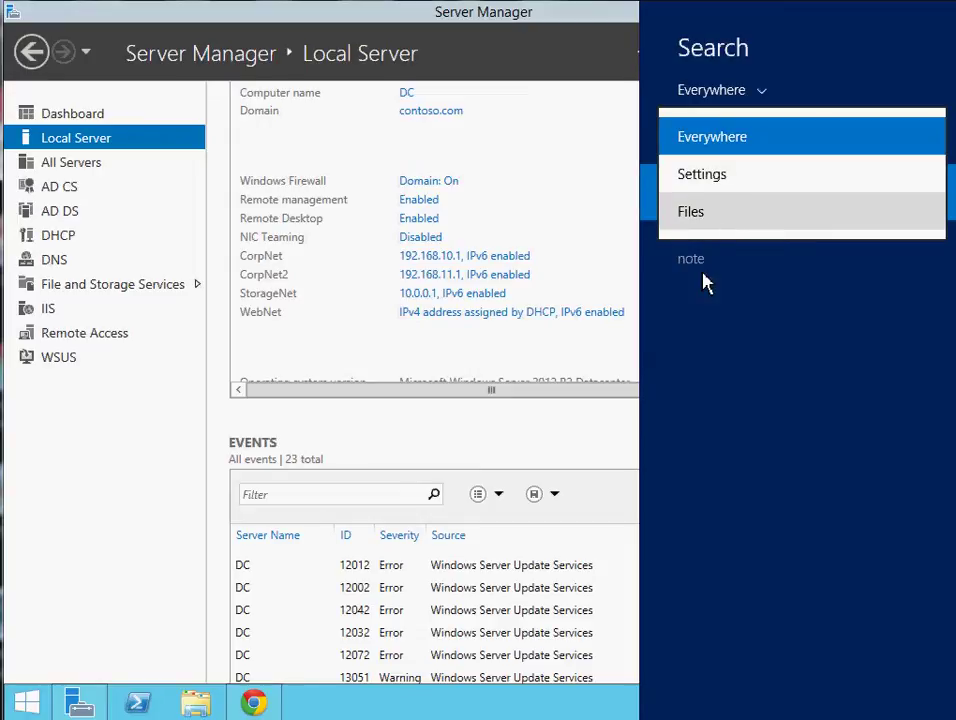
left_click(730, 397)
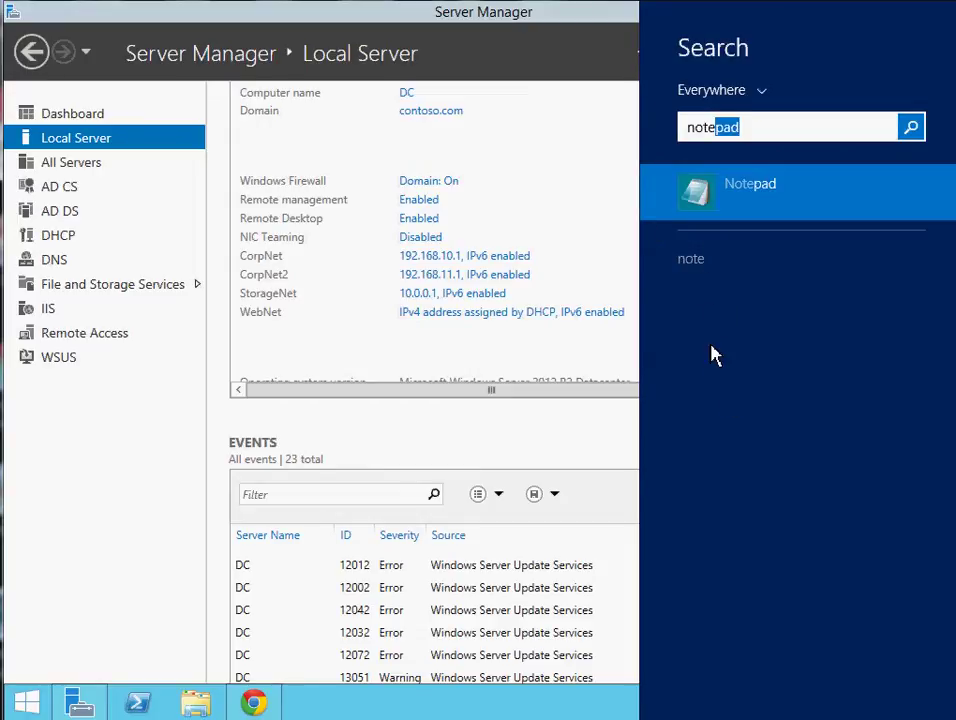
left_click(28, 704)
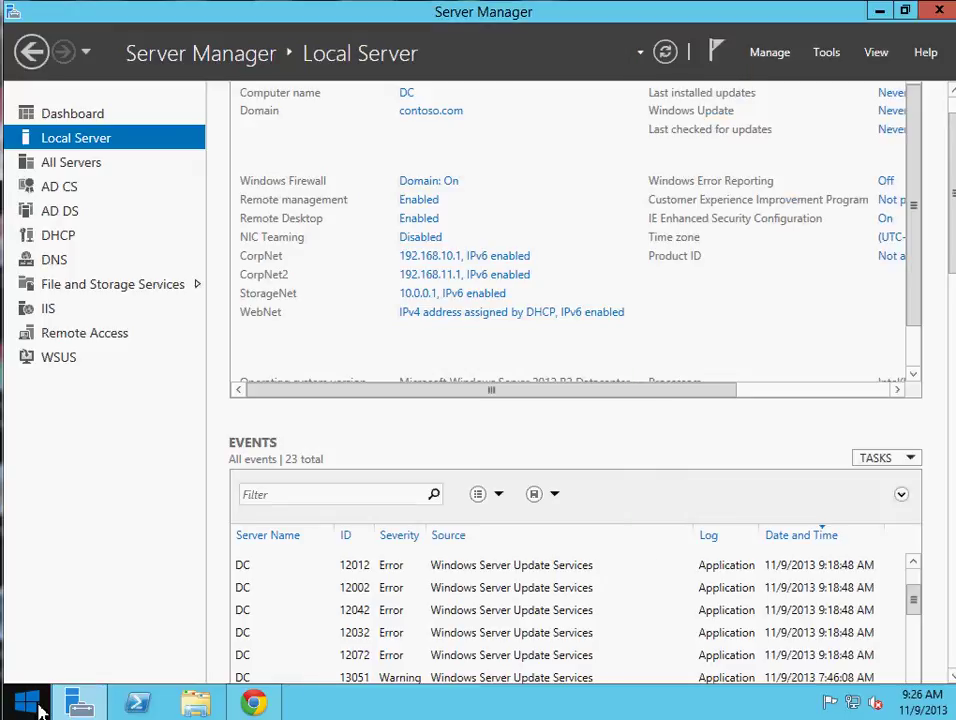
right_click(19, 704)
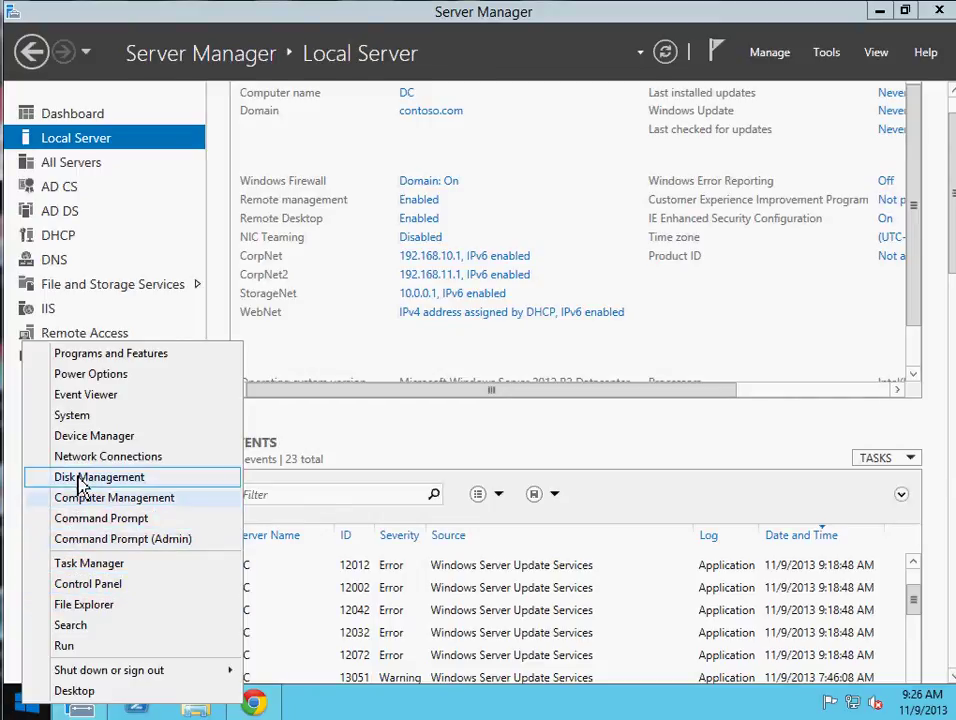
left_click(363, 711)
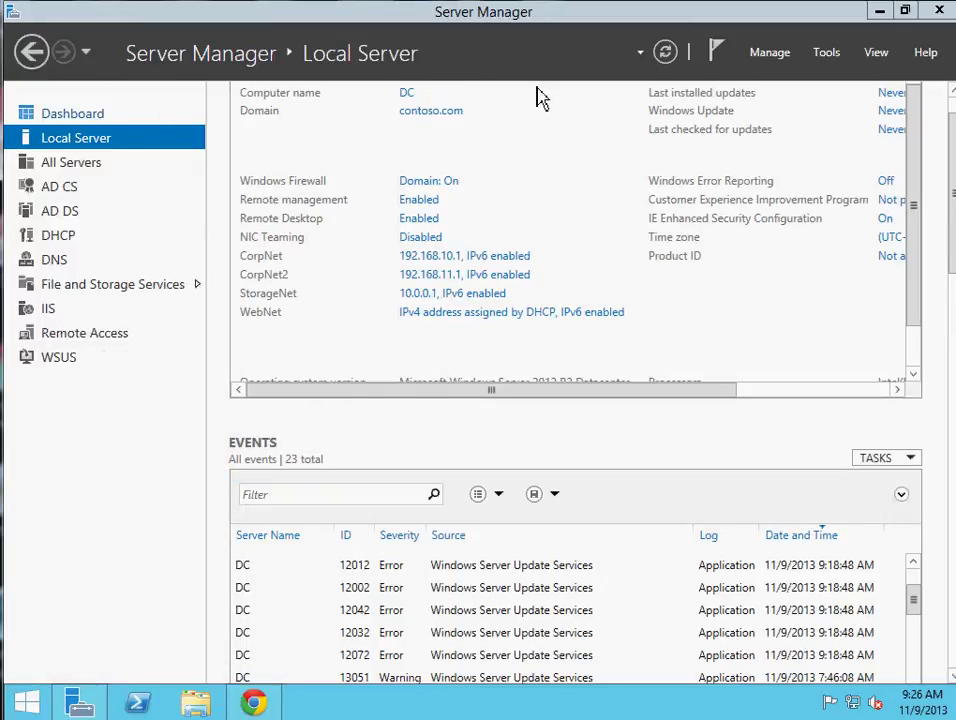
Show the Server Manager dashboard and look through its role and server group tiles
left_click(70, 116)
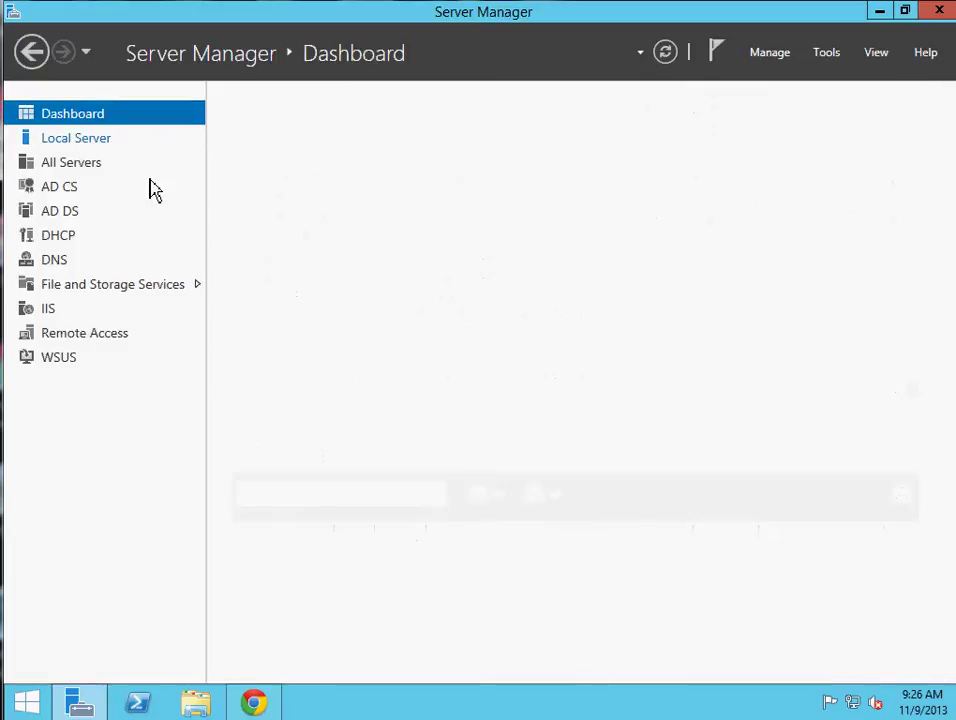
scroll(908, 233, "down", 10)
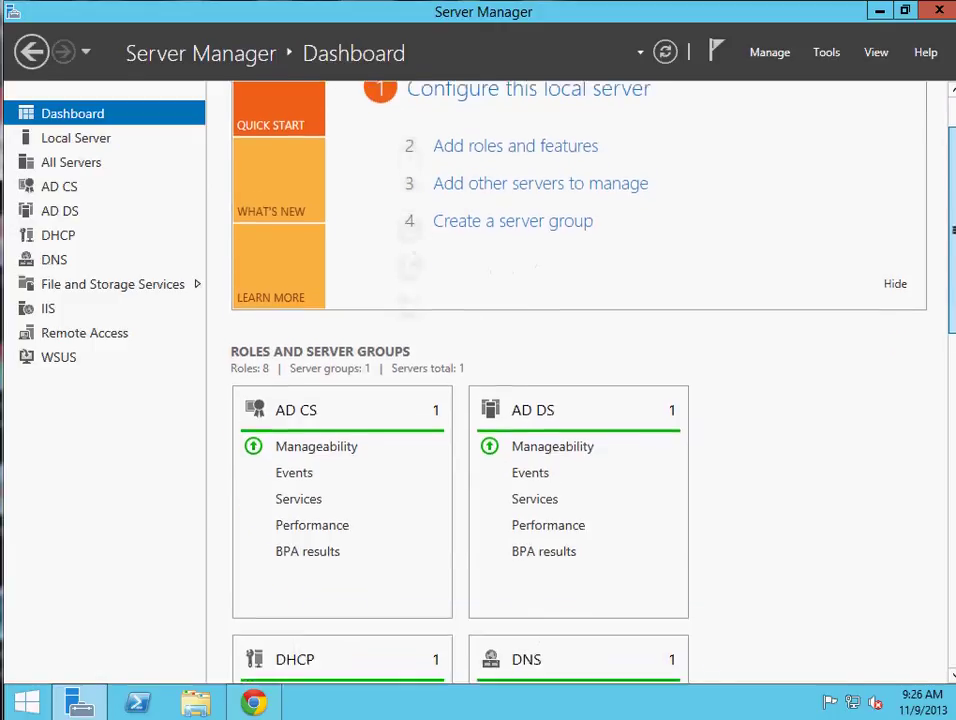
scroll(578, 380, "down", 1)
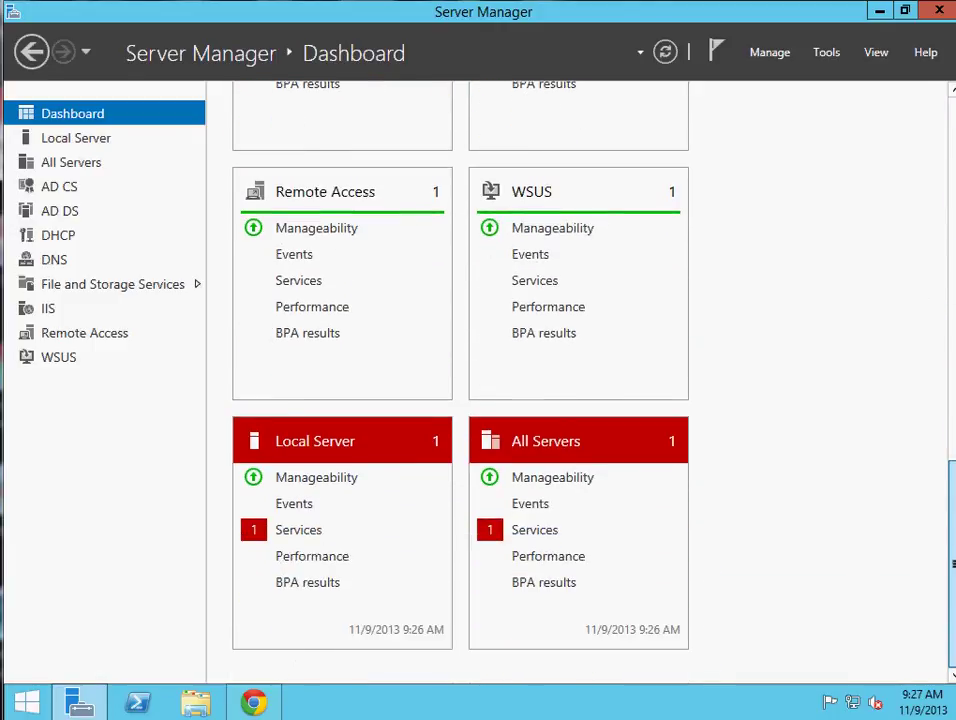
left_click_drag(952, 560, 950, 157)
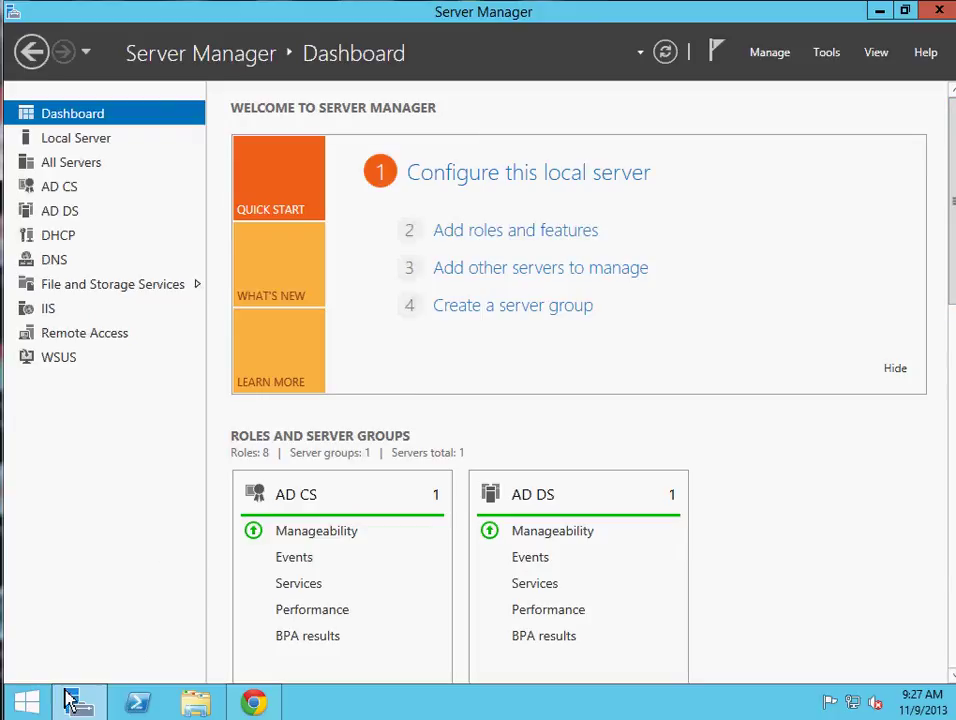
right_click(18, 709)
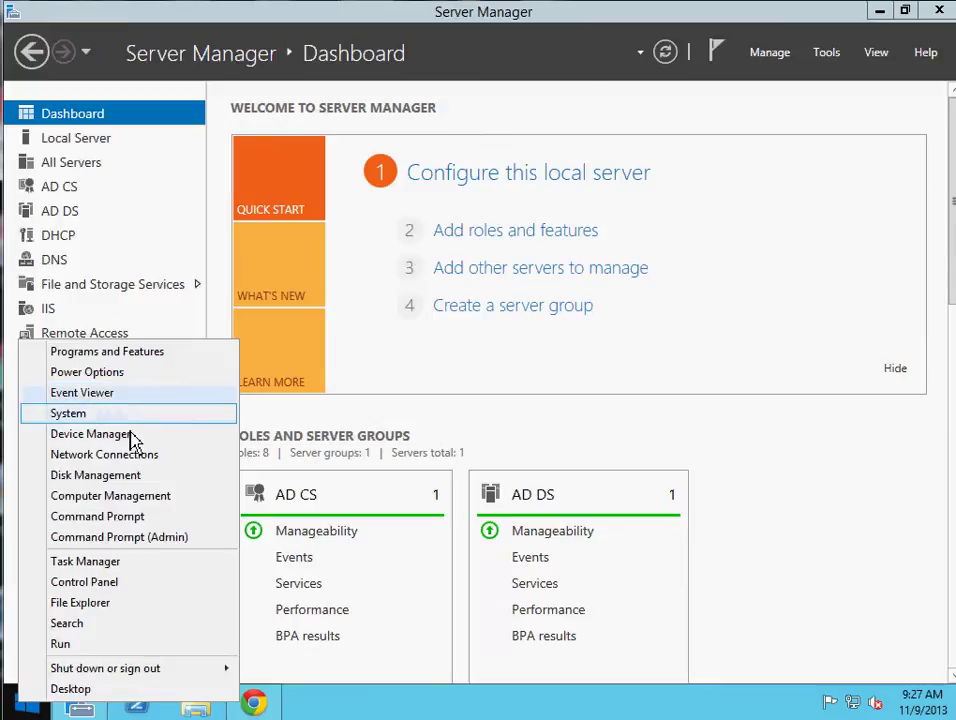
left_click(330, 710)
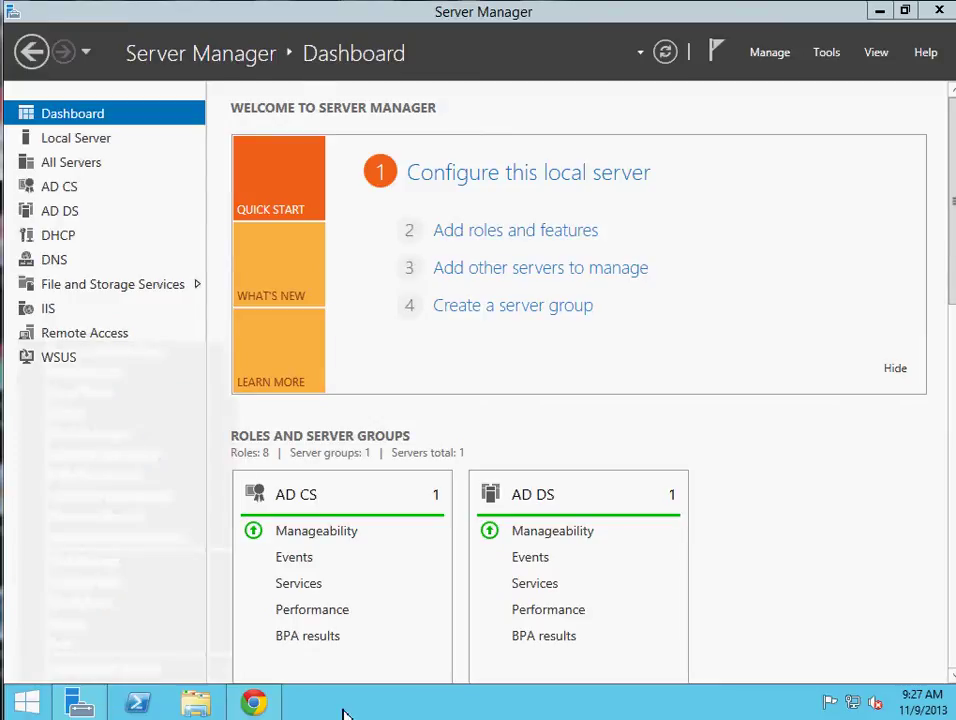
right_click(506, 711)
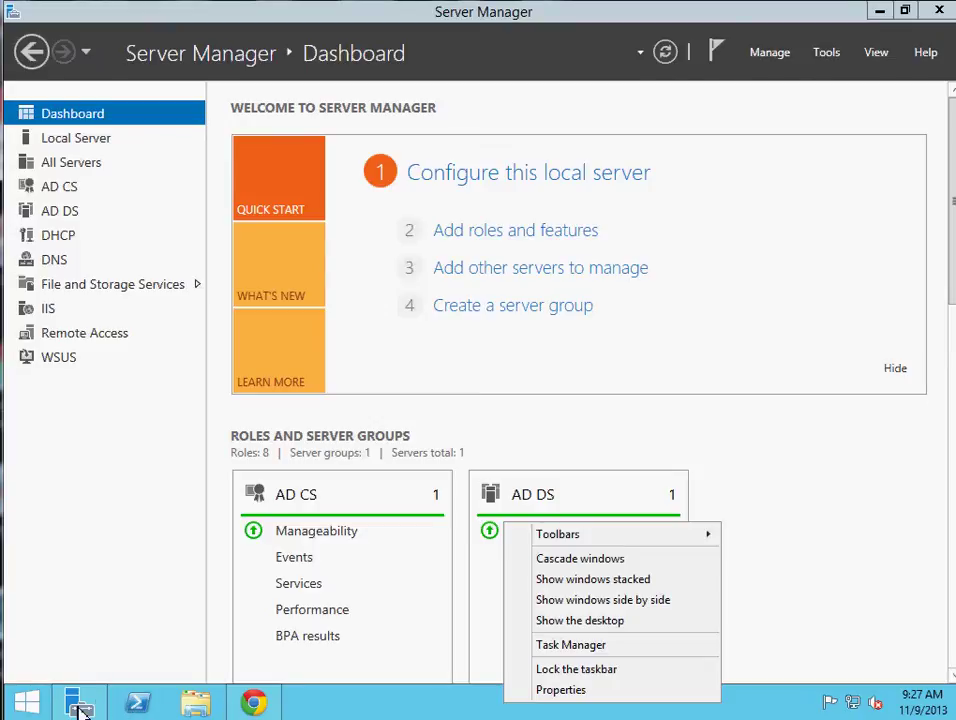
left_click(748, 714)
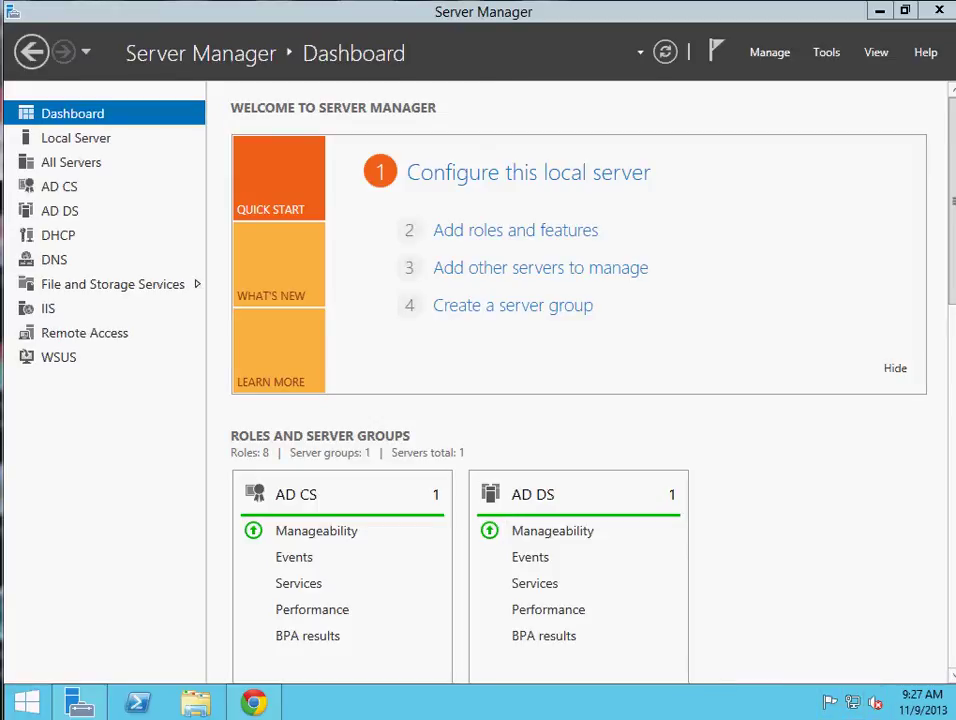
Minimize Server Manager, reveal the desktop charms to view the Settings pane, and dismiss it
left_click(888, 14)
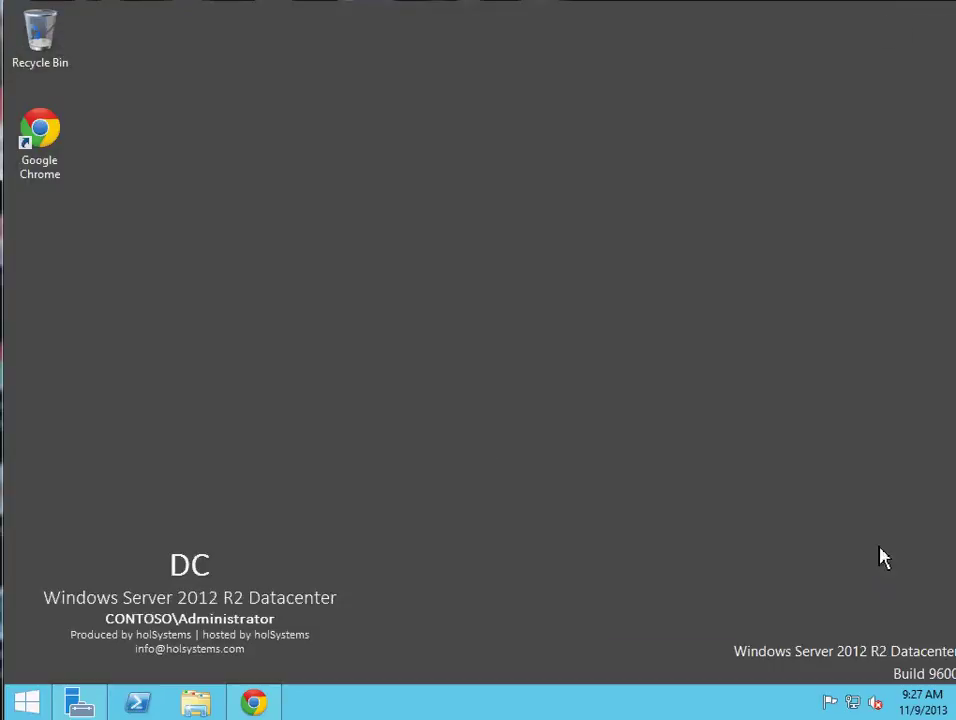
mouse_move(955, 719)
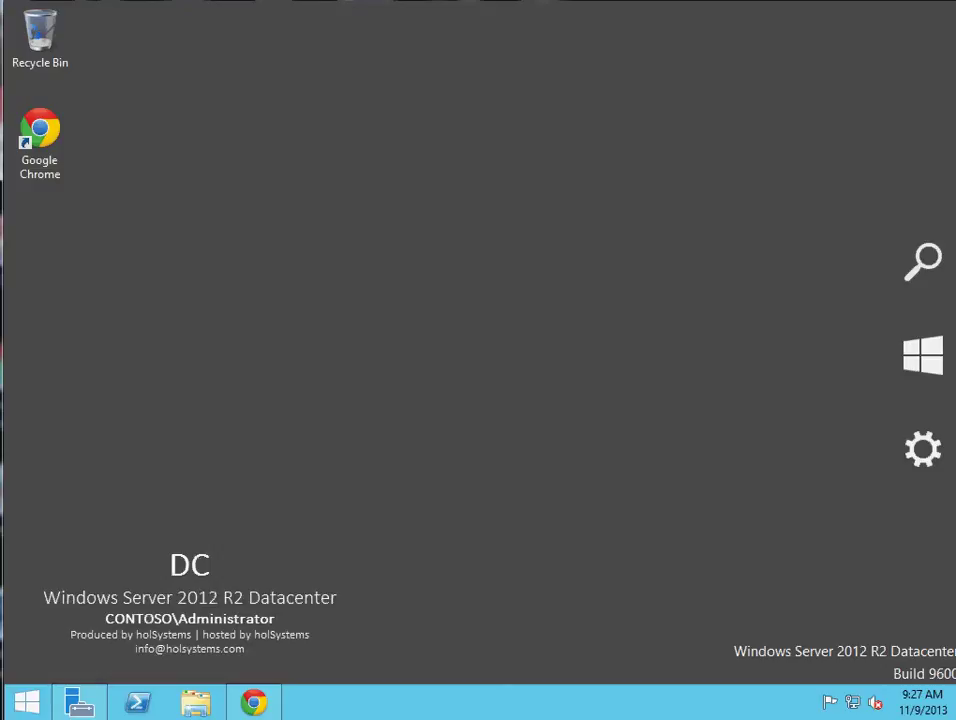
mouse_move(939, 367)
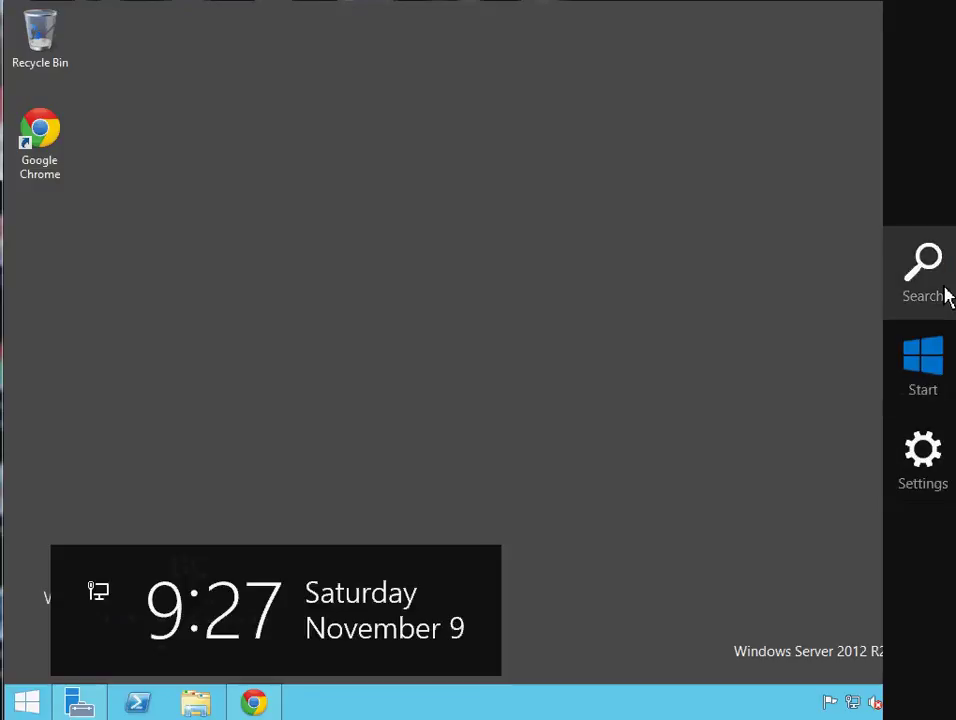
left_click(945, 477)
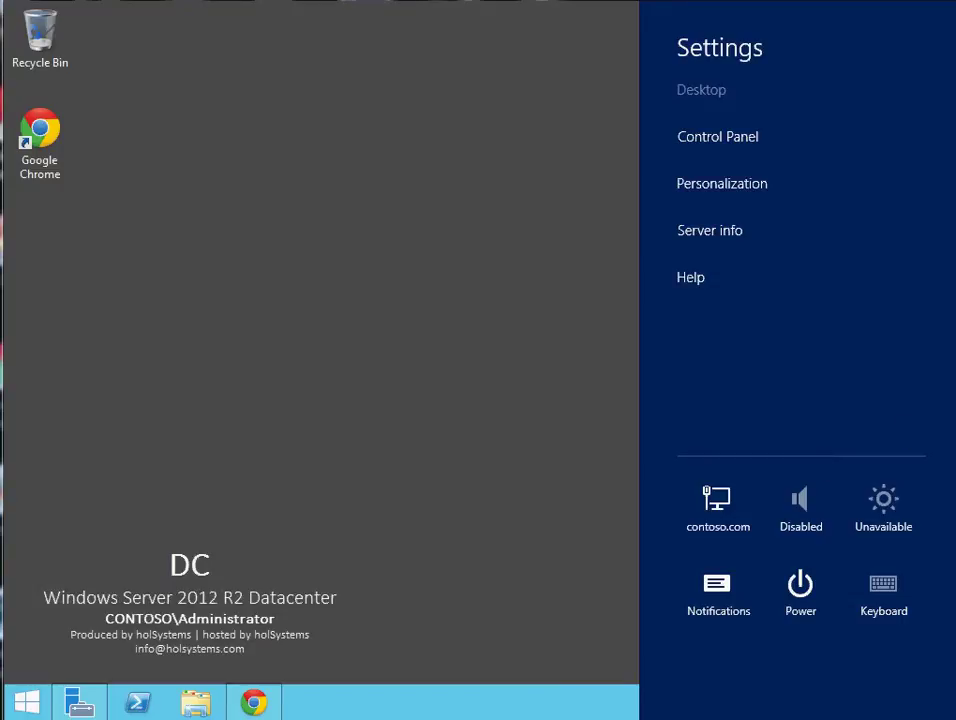
key("Escape")
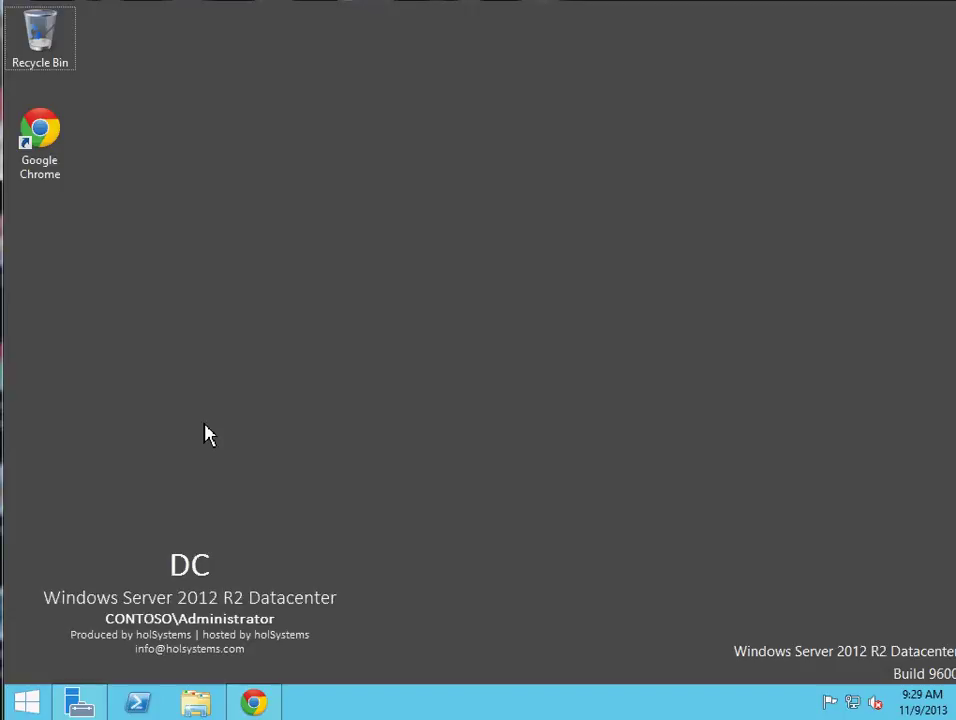
Open Administrative Tools from the Start screen to view the available consoles, and close the window
left_click(17, 706)
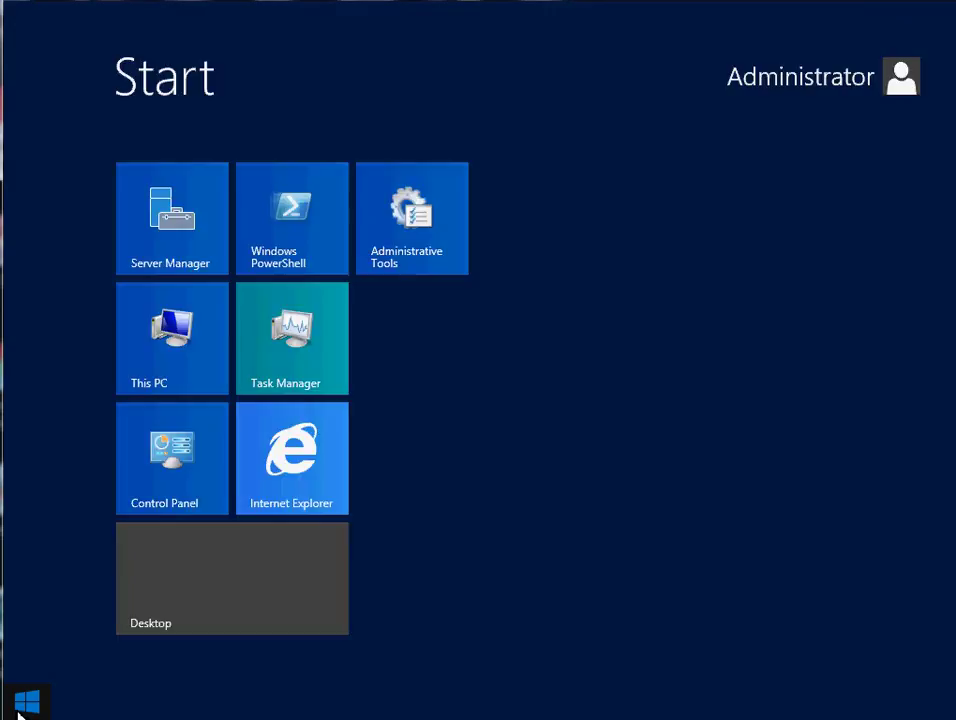
left_click(438, 255)
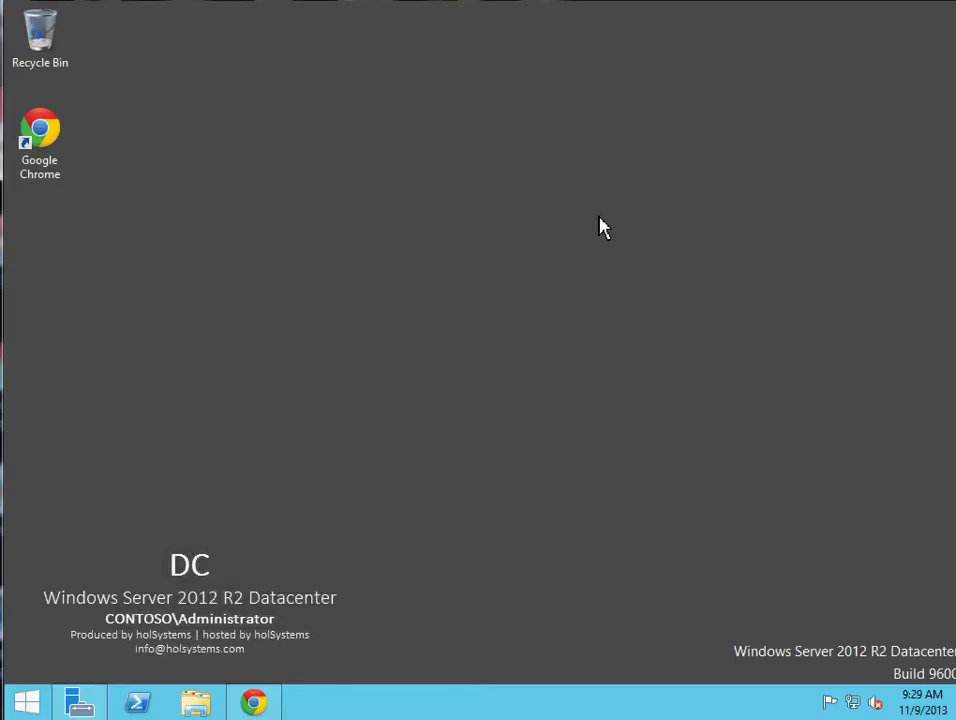
left_click(24, 706)
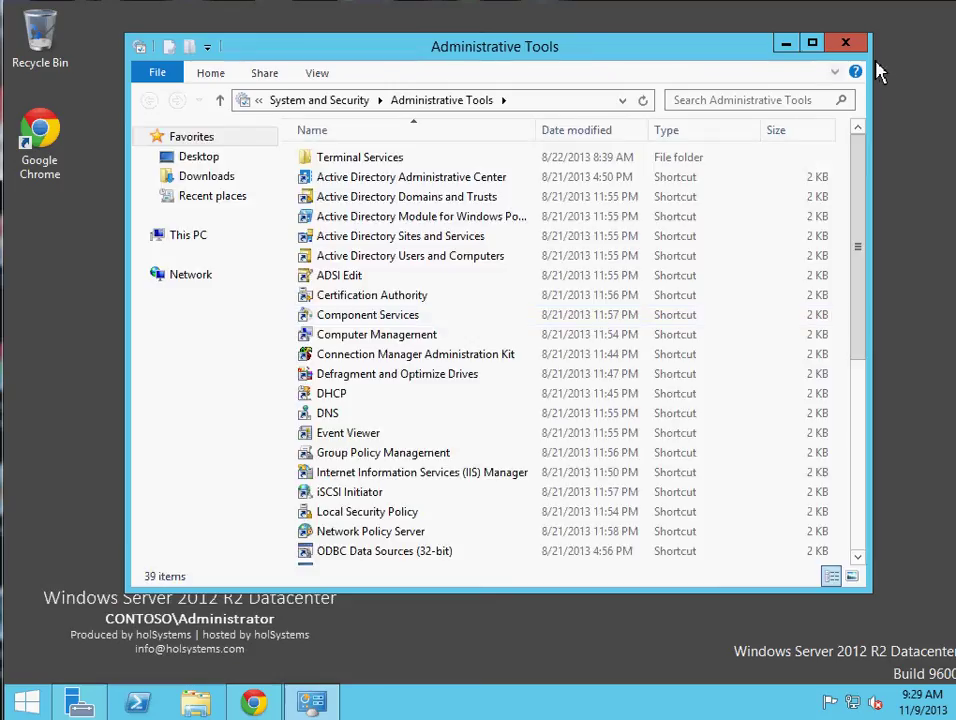
left_click(846, 47)
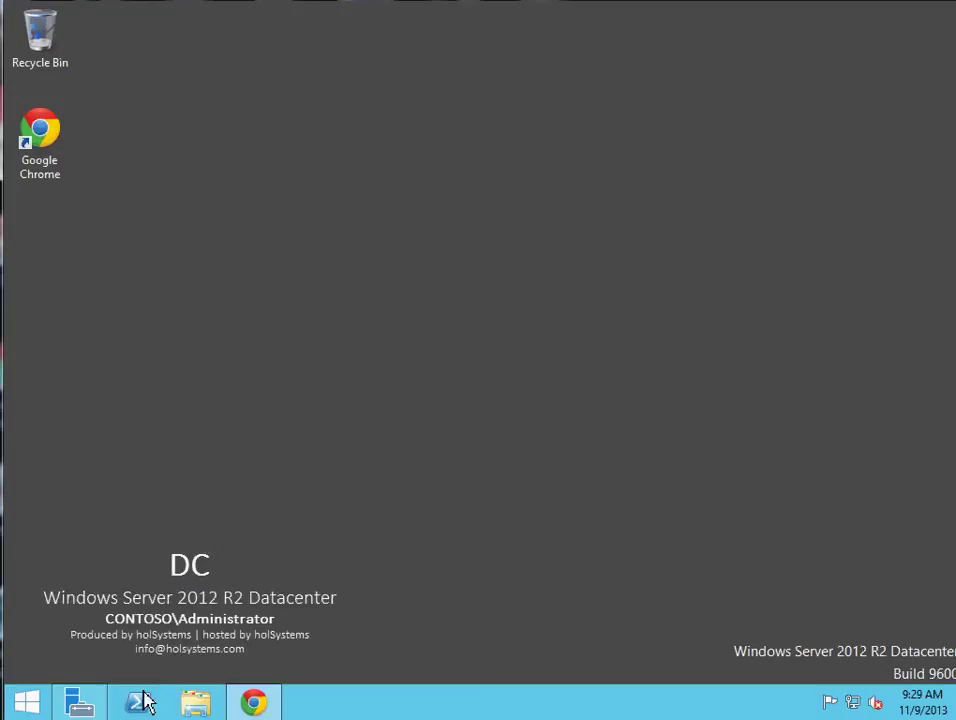
Open File Explorer on This PC, expand This PC in the navigation tree to view its folders and drives, and minimize the window
left_click(196, 706)
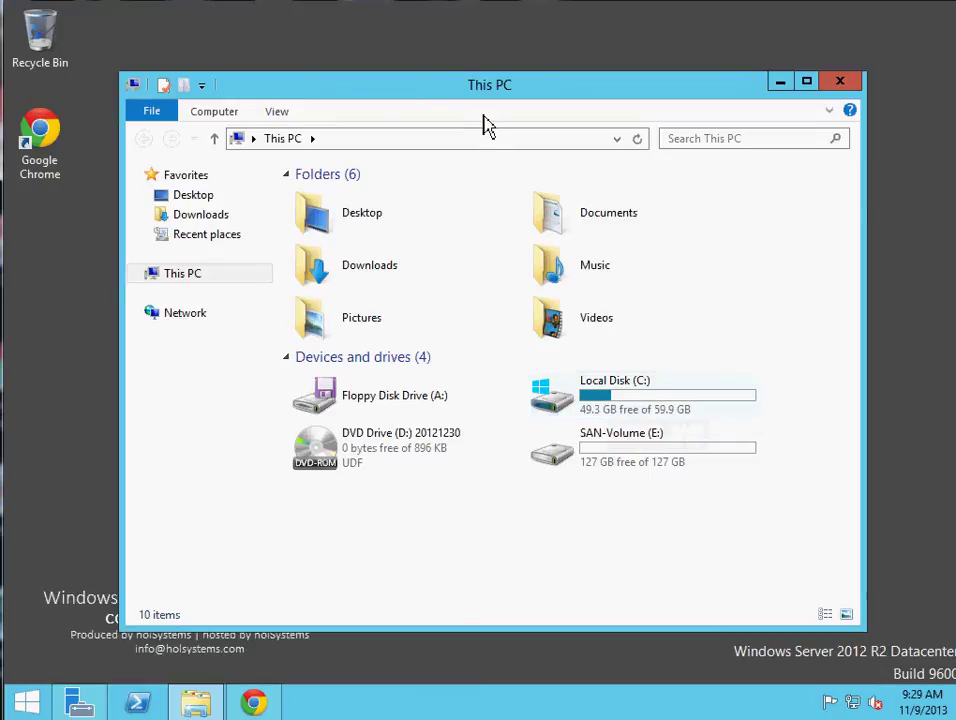
left_click(340, 148)
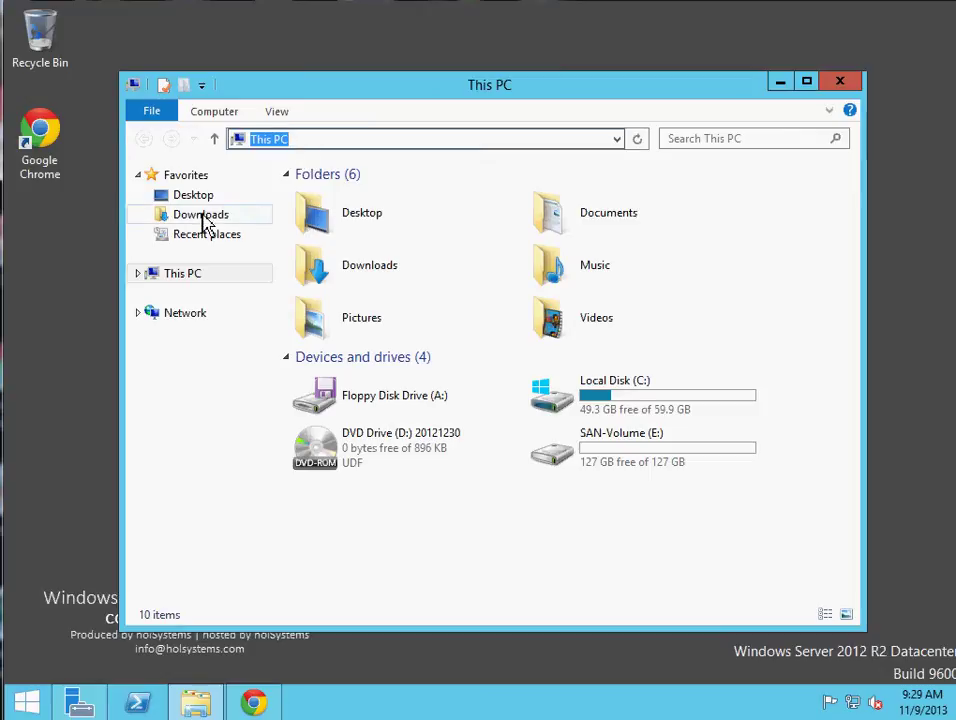
left_click(139, 275)
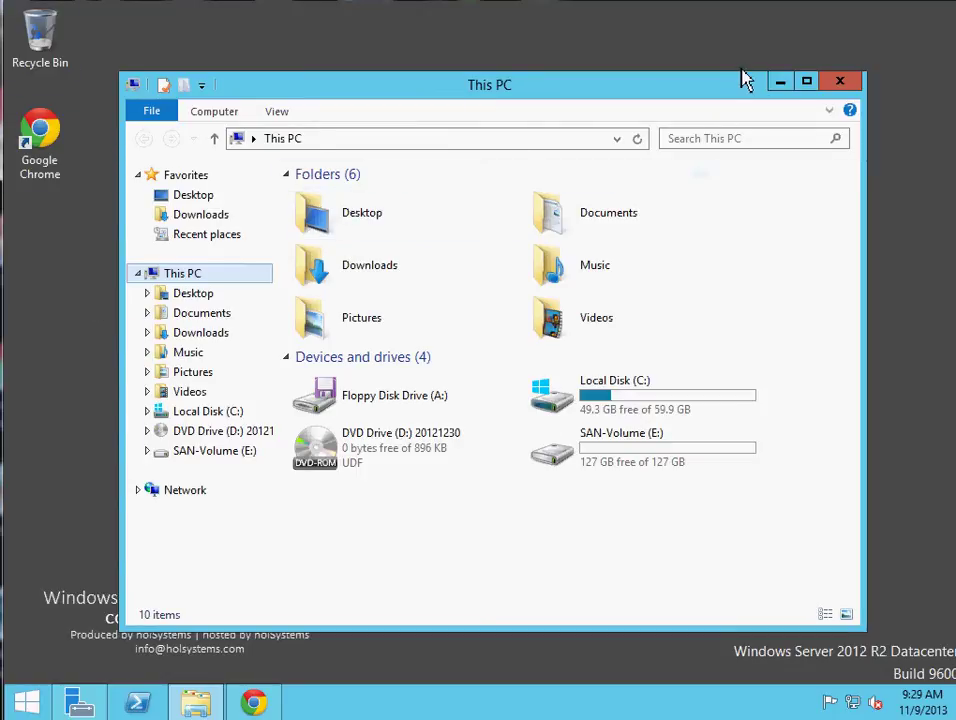
left_click(785, 86)
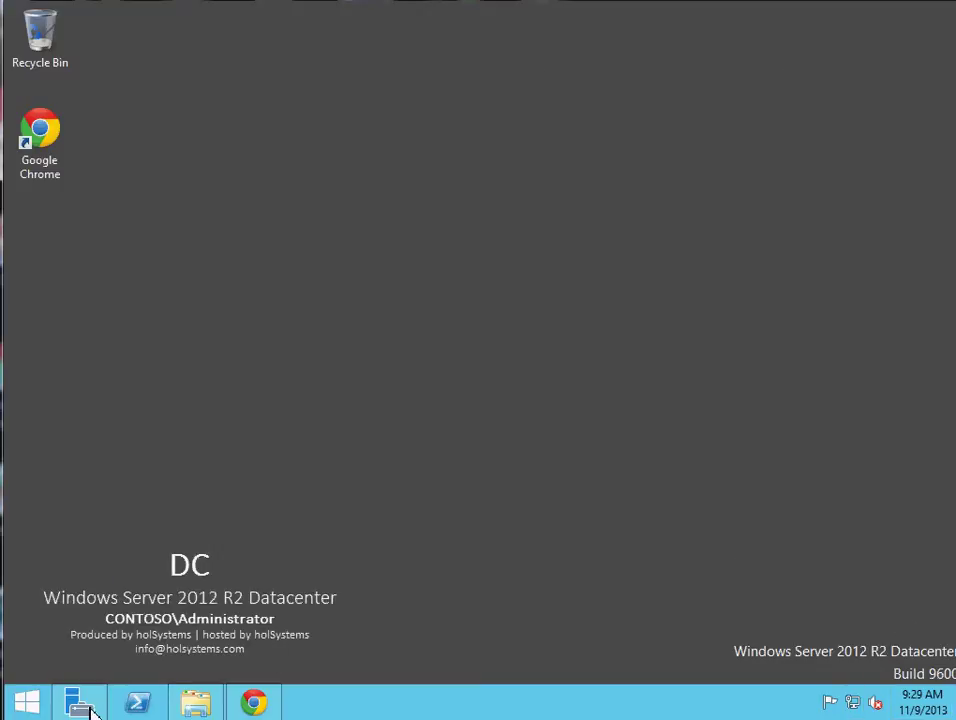
View and dismiss the Start button's administrative shortcuts, and go to the Start screen through the charms
right_click(43, 706)
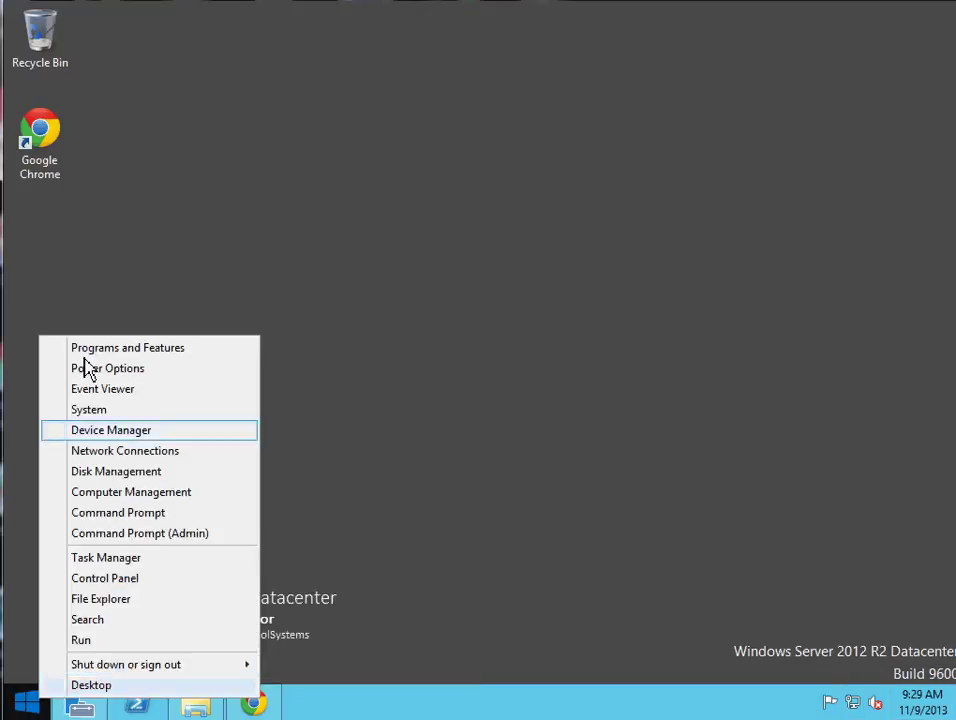
left_click(625, 706)
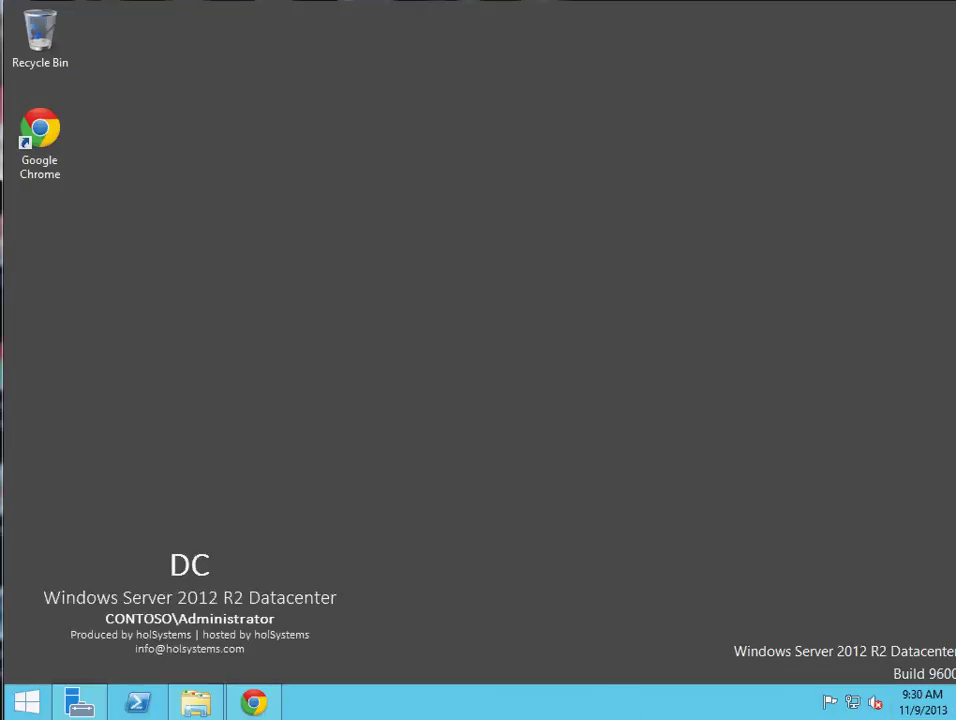
mouse_move(955, 5)
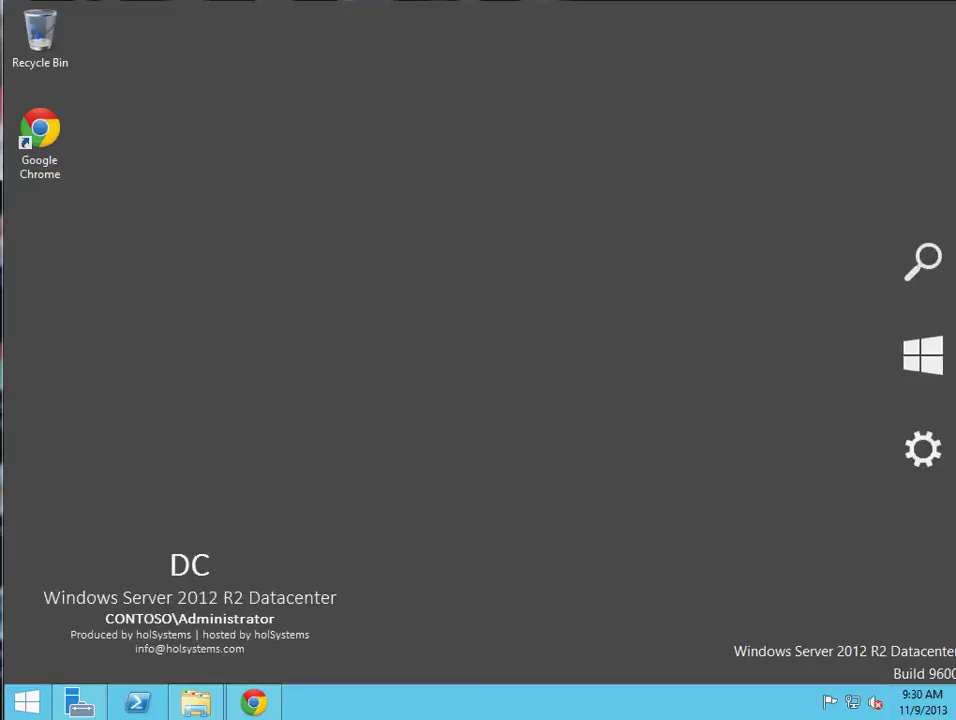
mouse_move(920, 305)
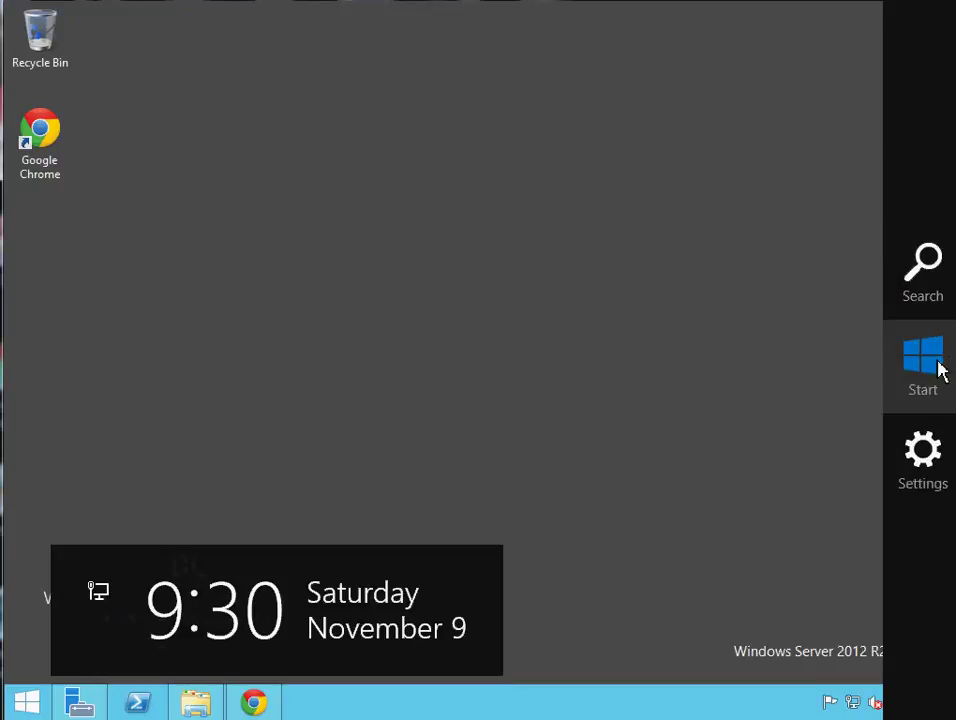
left_click(940, 376)
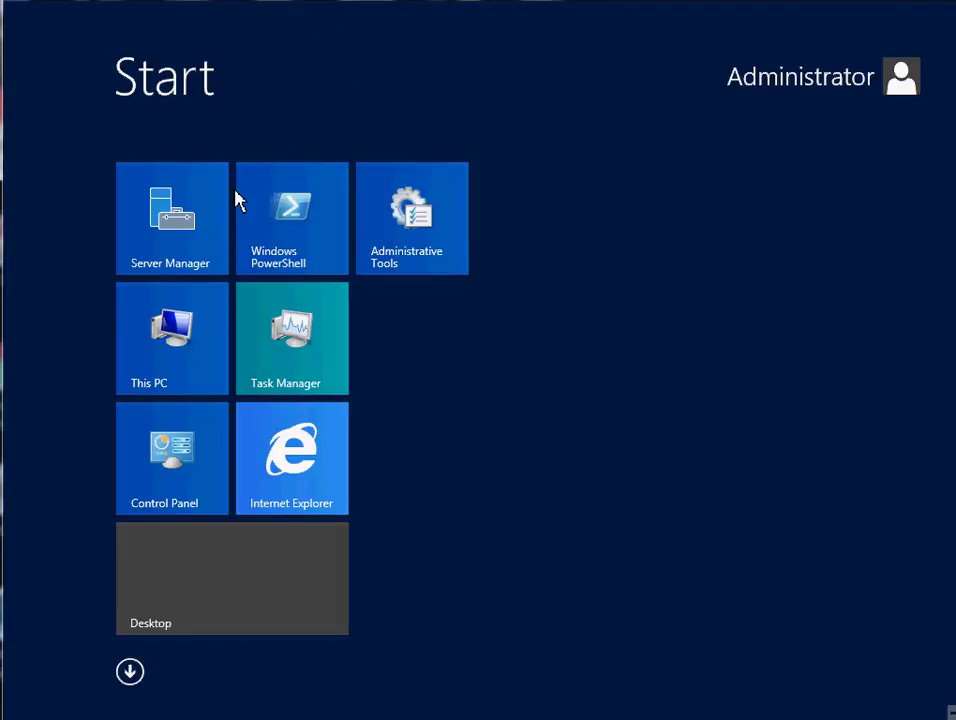
Show the full Apps list by name and look through the administrative tools, accessories and Windows System groups
left_click(140, 678)
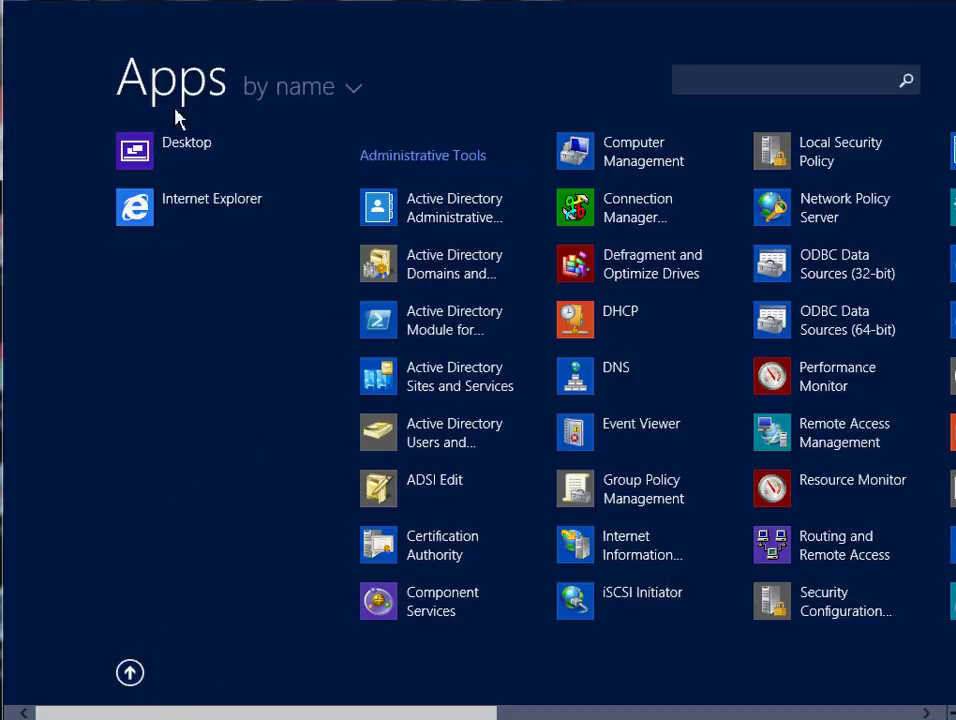
scroll(180, 708, "down", 5)
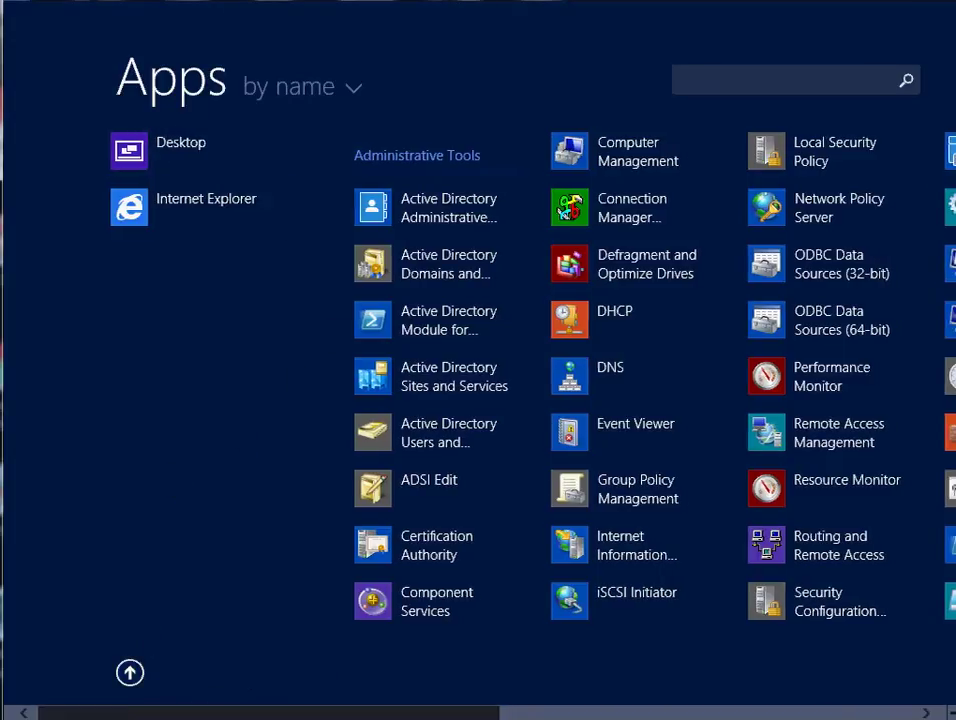
scroll(752, 704, "down", 4)
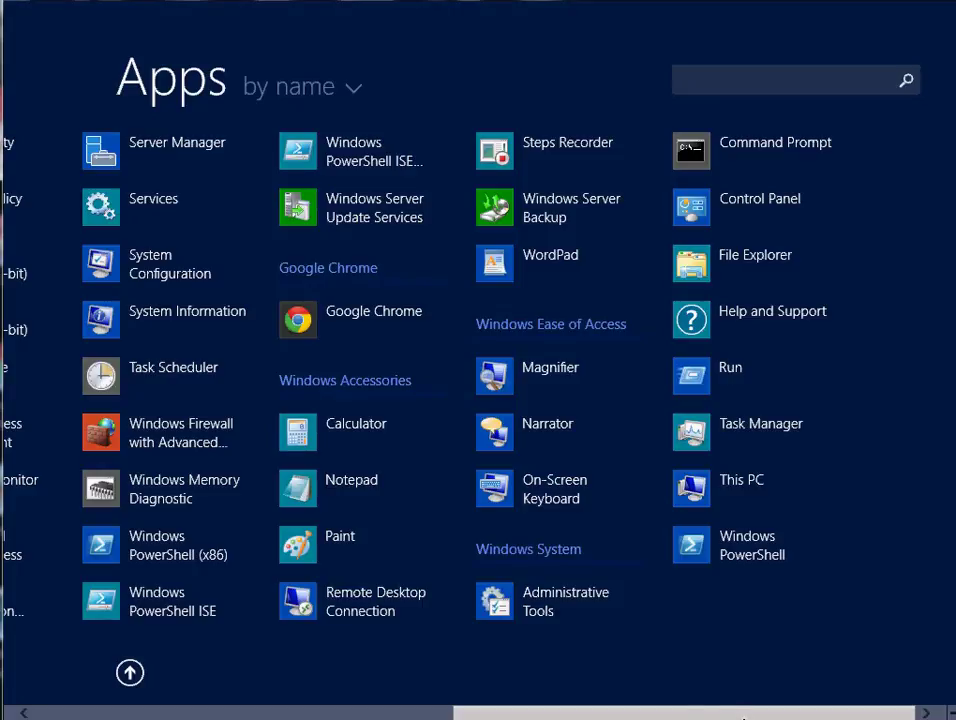
scroll(743, 712, "up", 6)
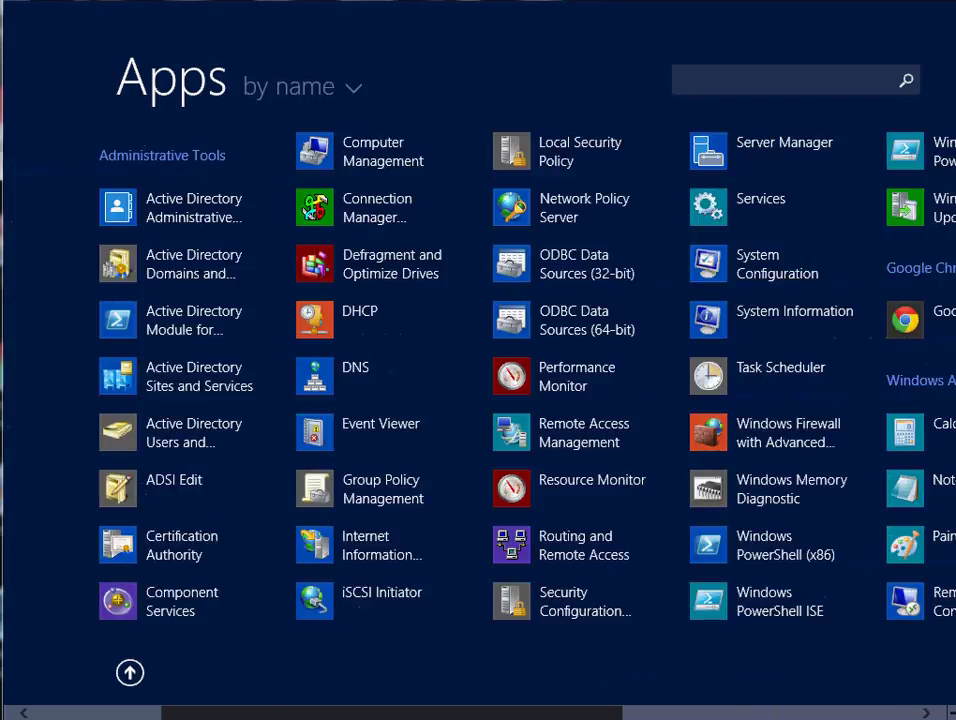
scroll(358, 318, "up", 2)
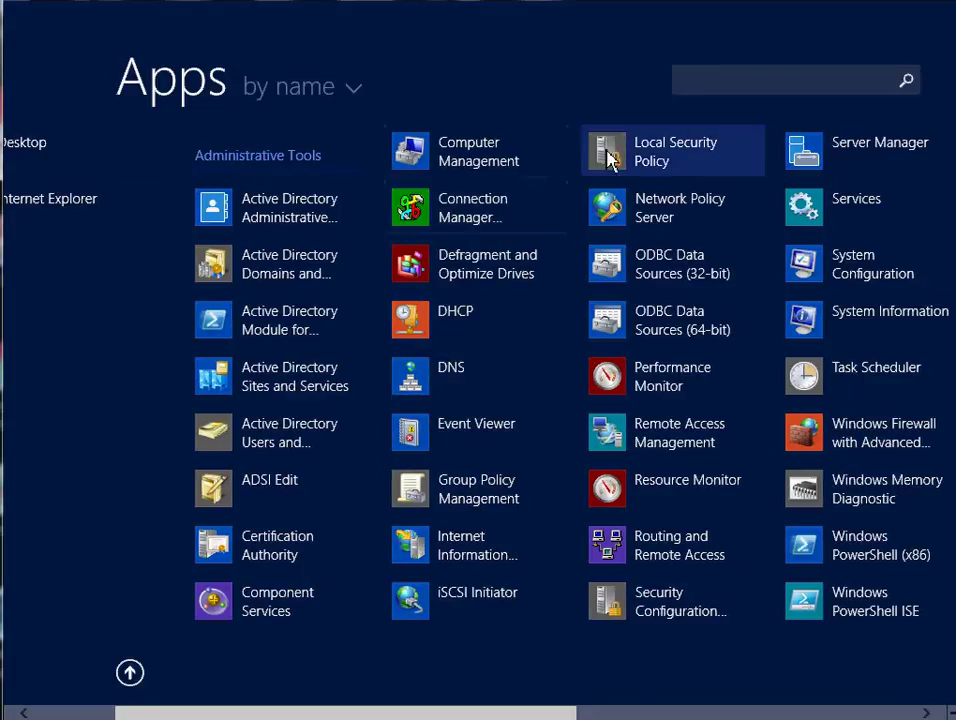
Search the Apps list for "local" and for "dns", clearing the search text after each search
left_click(759, 90)
type("local")
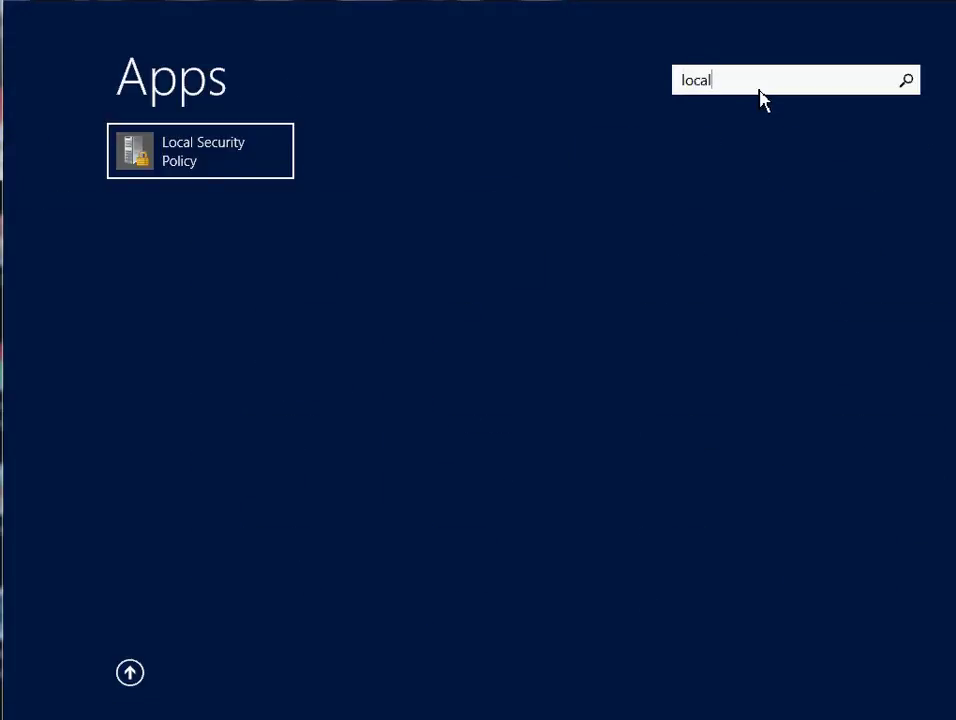
key("BackSpace")
key("BackSpace")
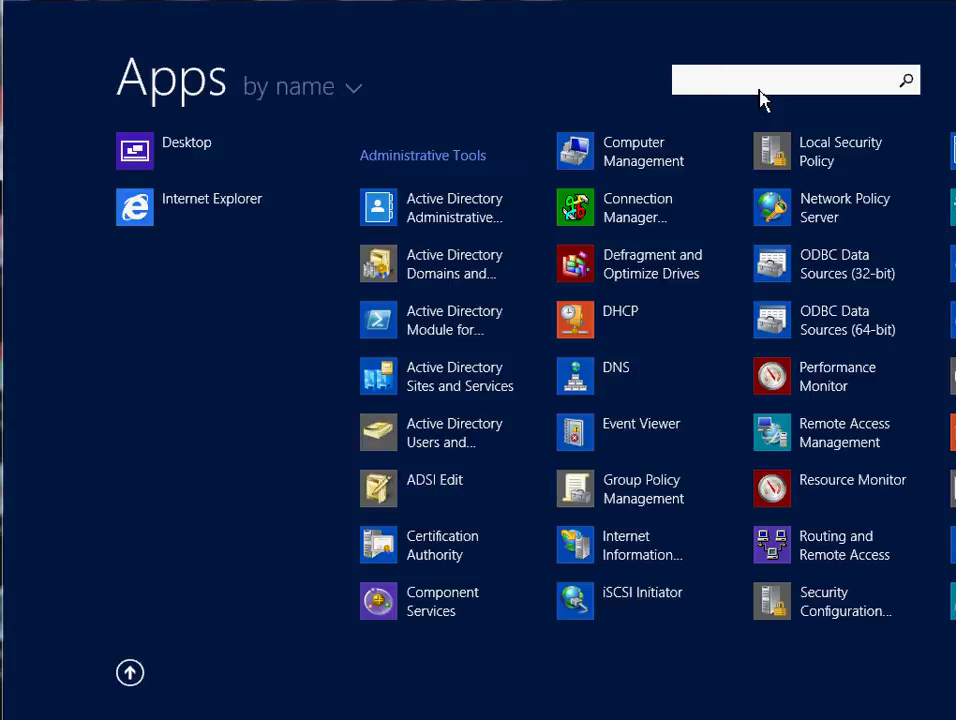
type("dns")
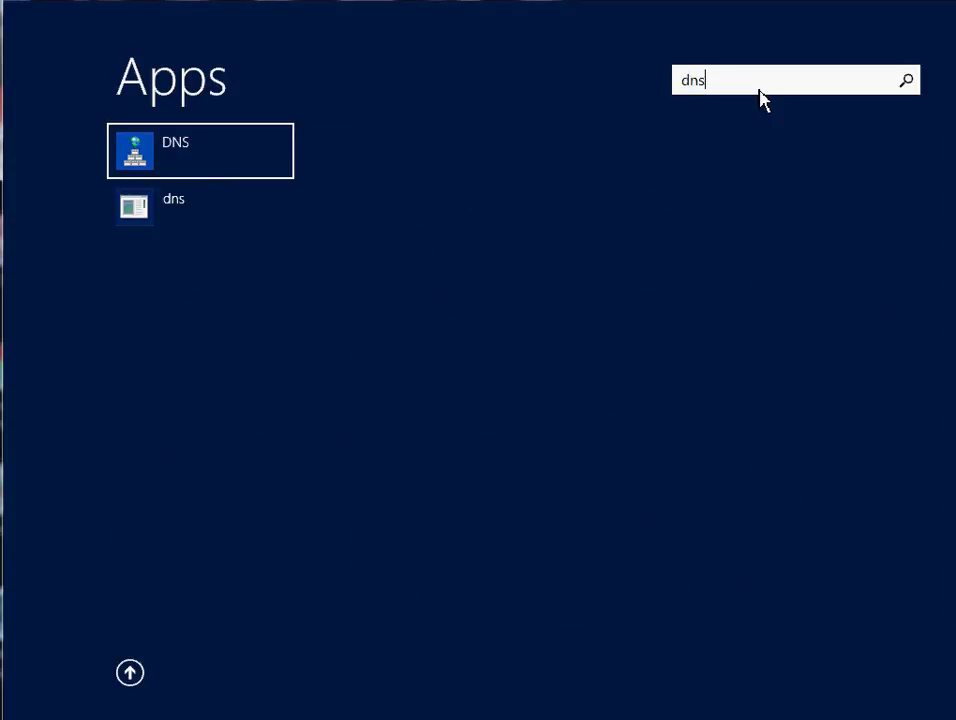
key("BackSpace")
key("BackSpace")
key("BackSpace")
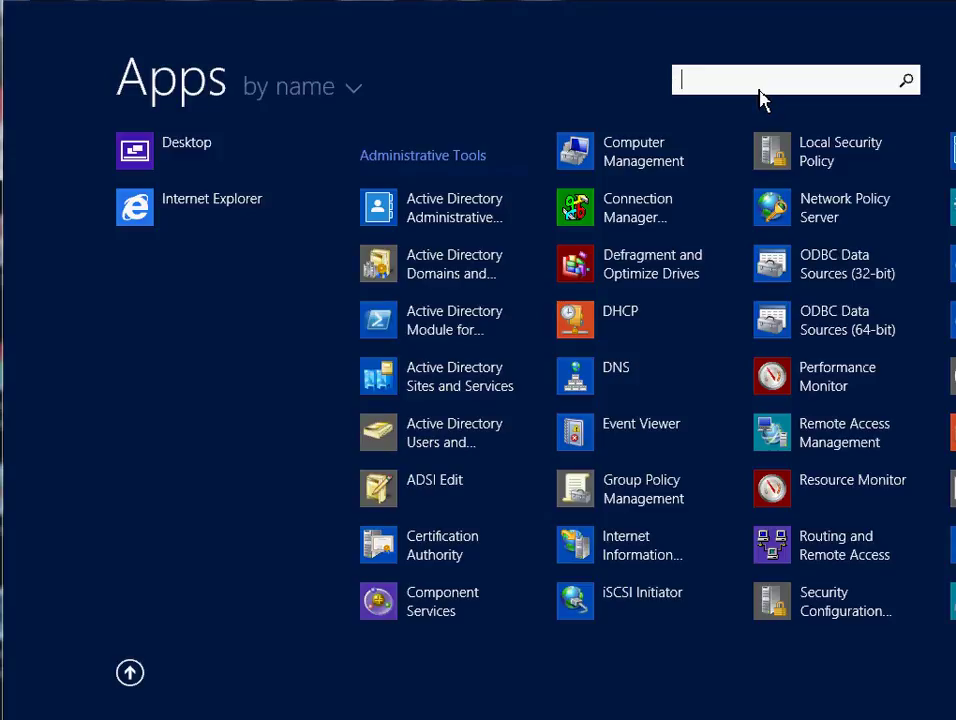
Open Internet Explorer from the Apps list, enable its Menu bar, and view the Tools commands
left_click(237, 214)
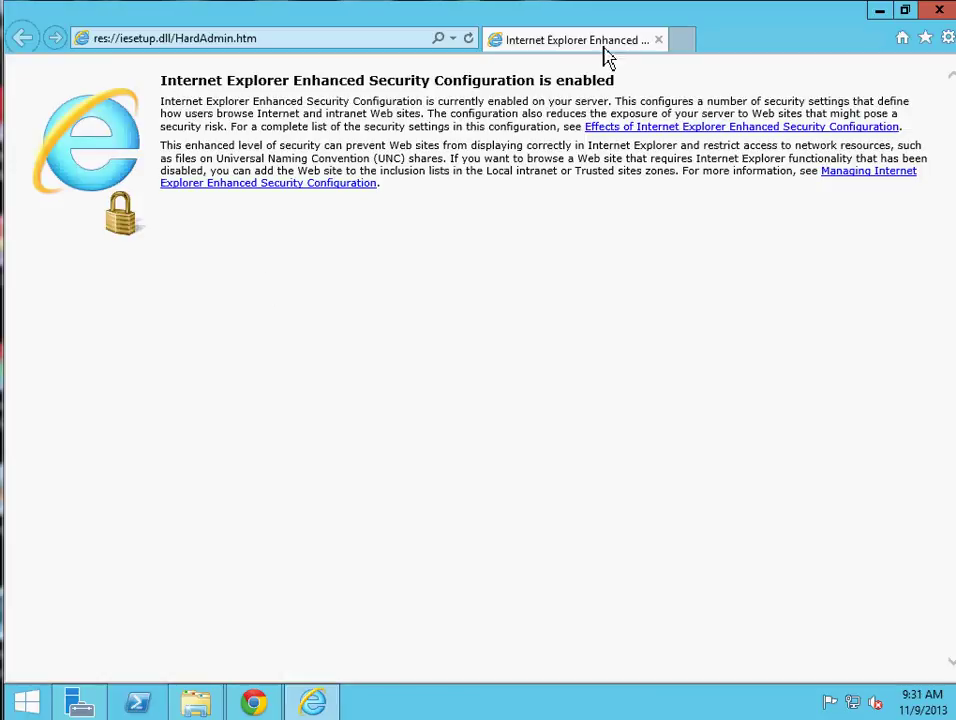
right_click(708, 30)
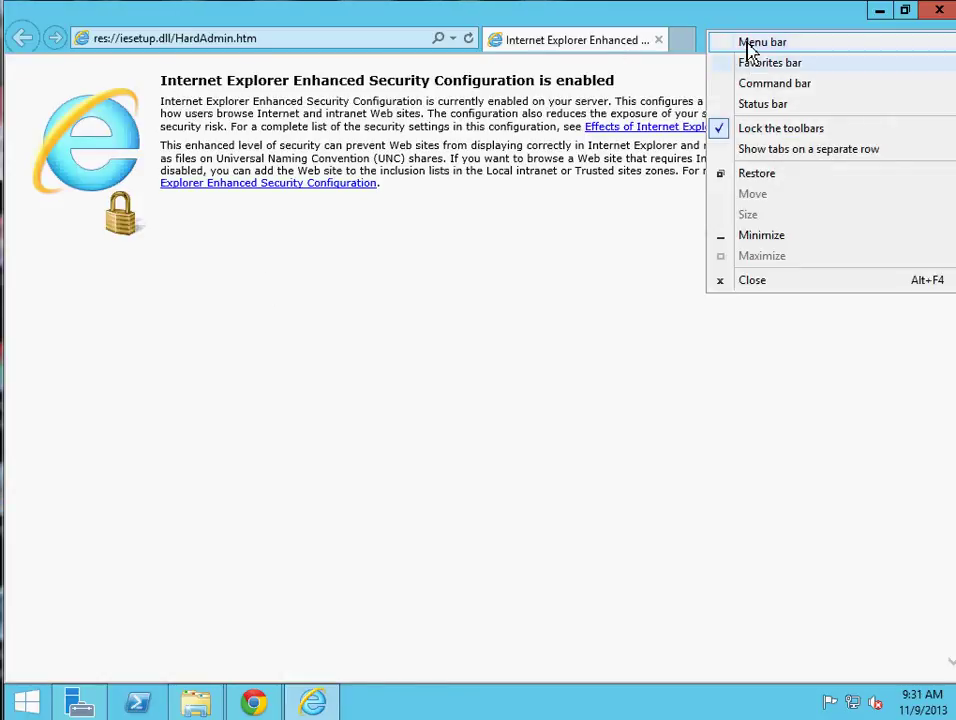
left_click(751, 43)
left_click(190, 66)
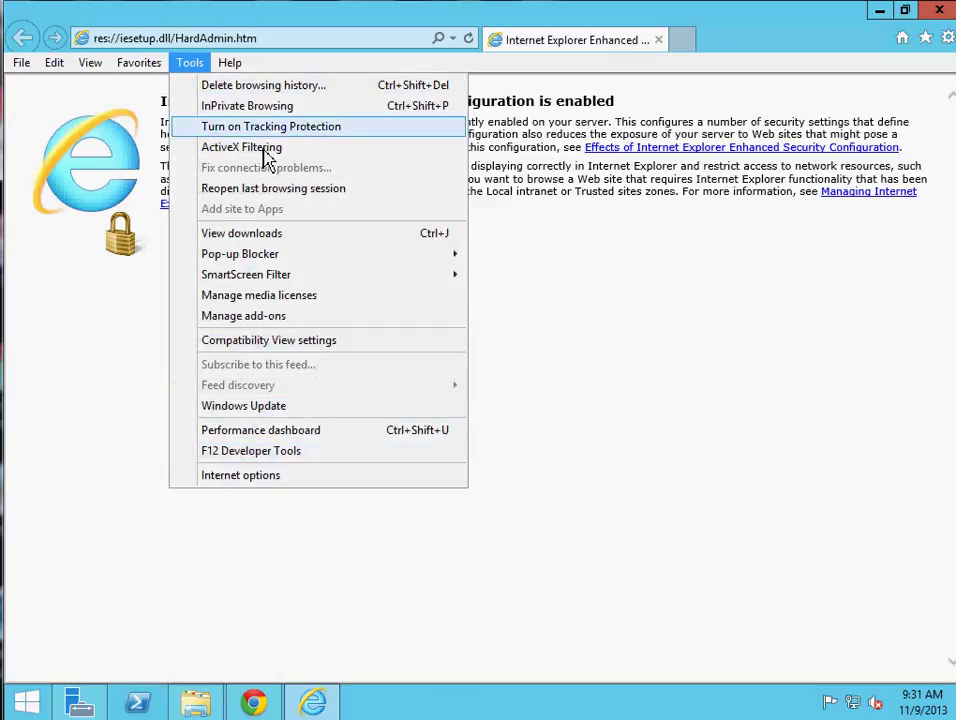
View the About Internet Explorer version information, close it, and minimize the browser
left_click(945, 40)
left_click(945, 40)
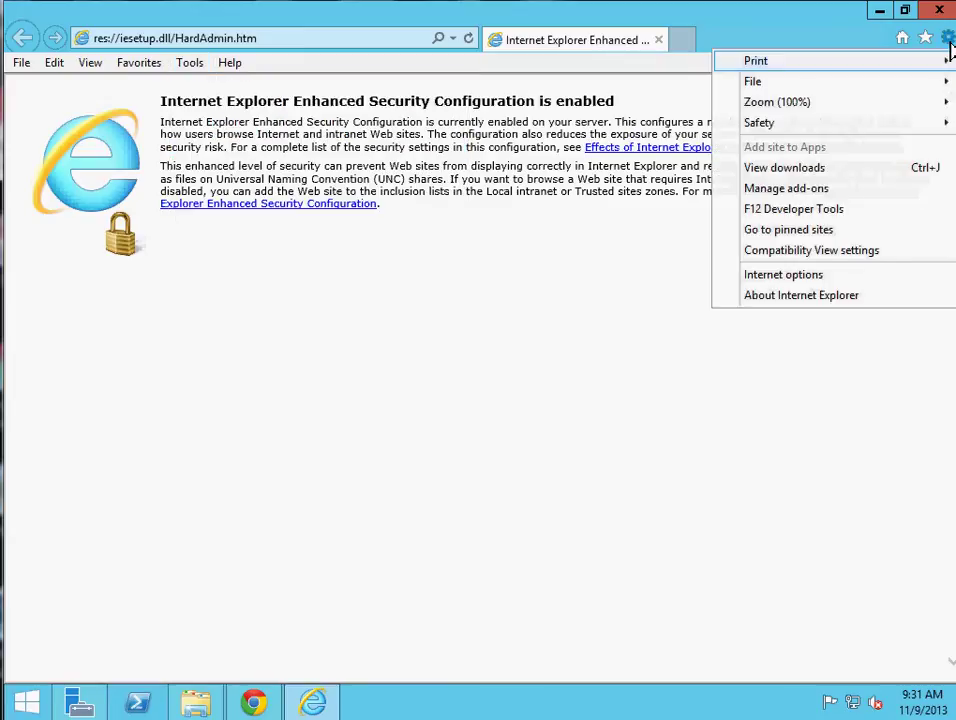
left_click(783, 297)
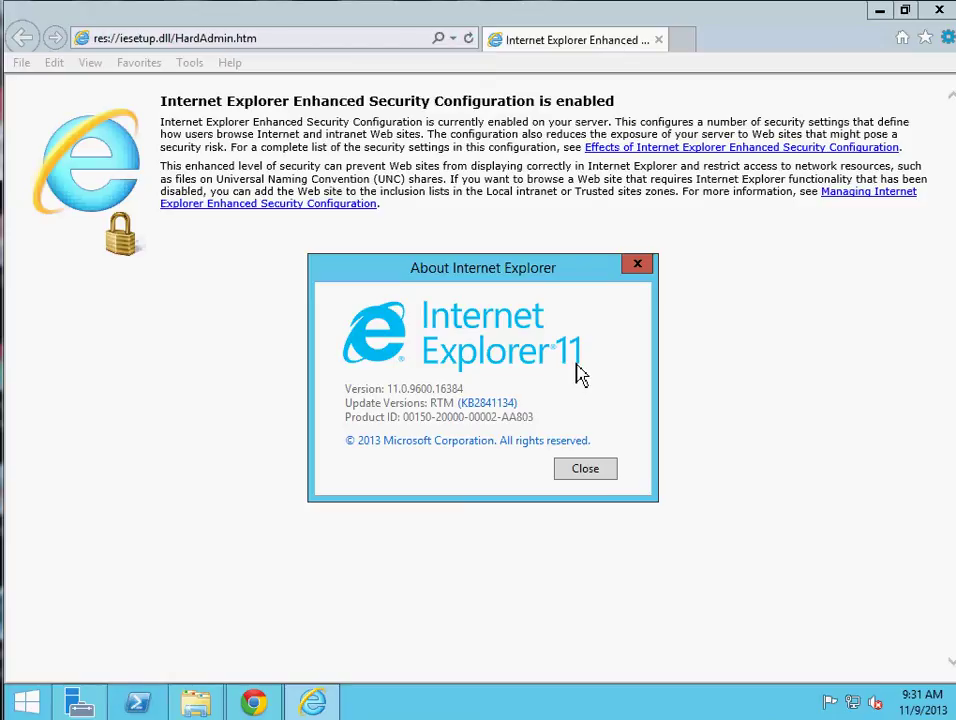
left_click(631, 272)
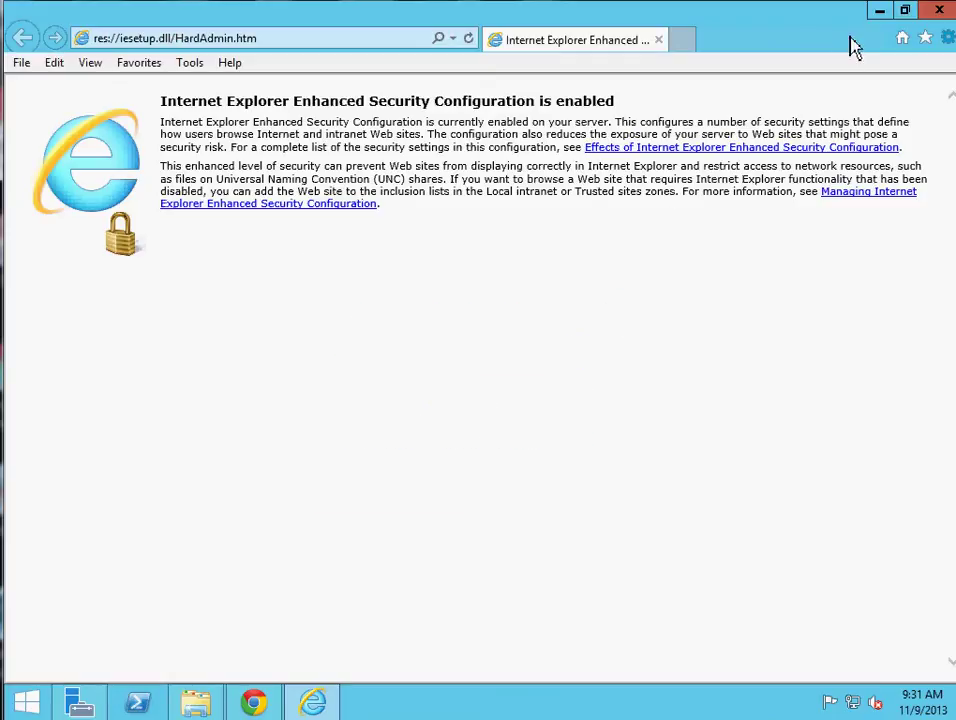
left_click(881, 12)
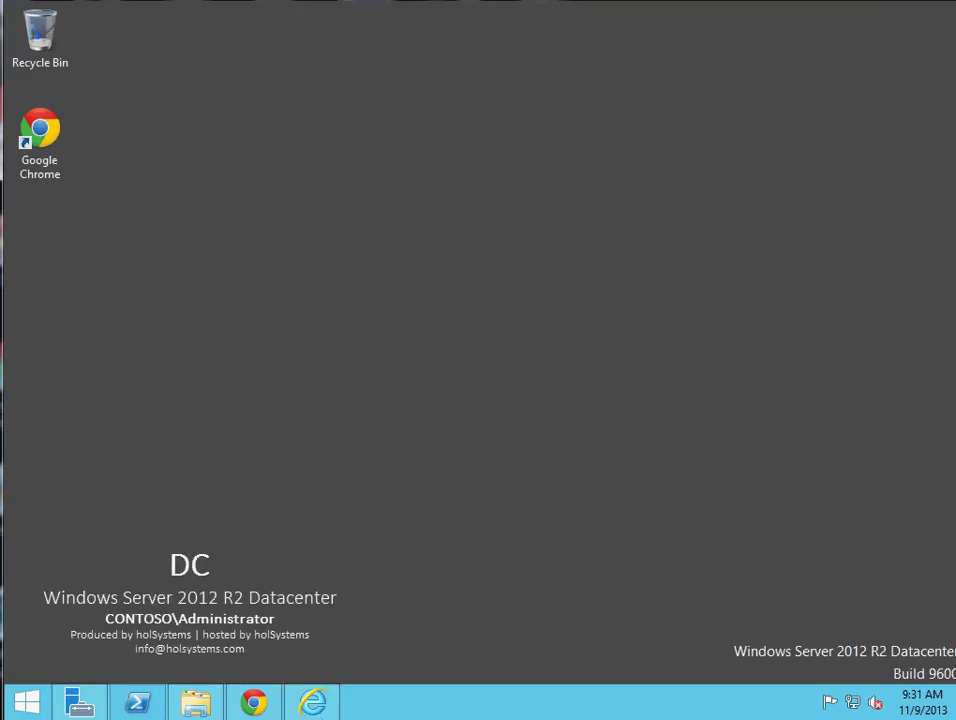
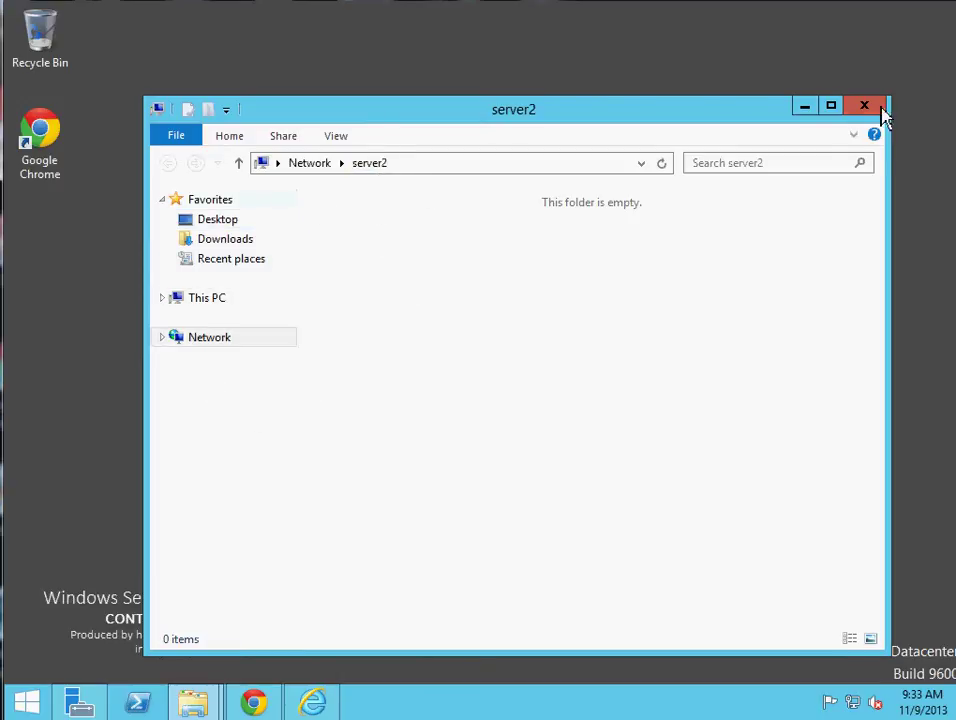
Close the server2 window and return to the desktop by way of the Start screen
left_click(864, 106)
left_click(27, 703)
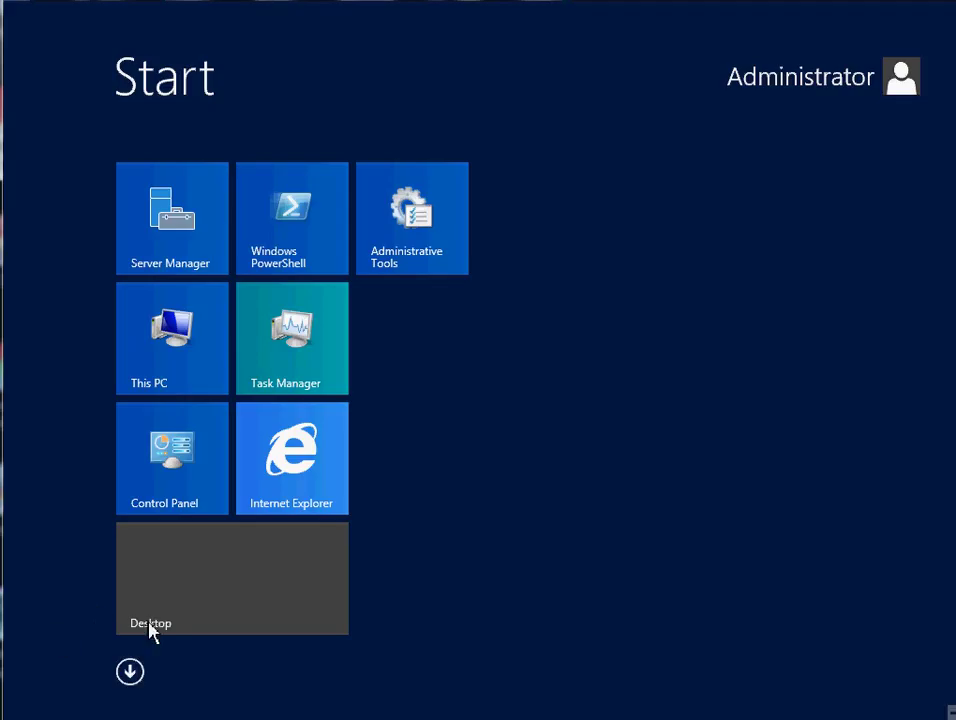
left_click(175, 620)
Use Run to open the network path \\dc in place of \\server2\, checking the share suggestions for \\dc\ on the way
right_click(34, 706)
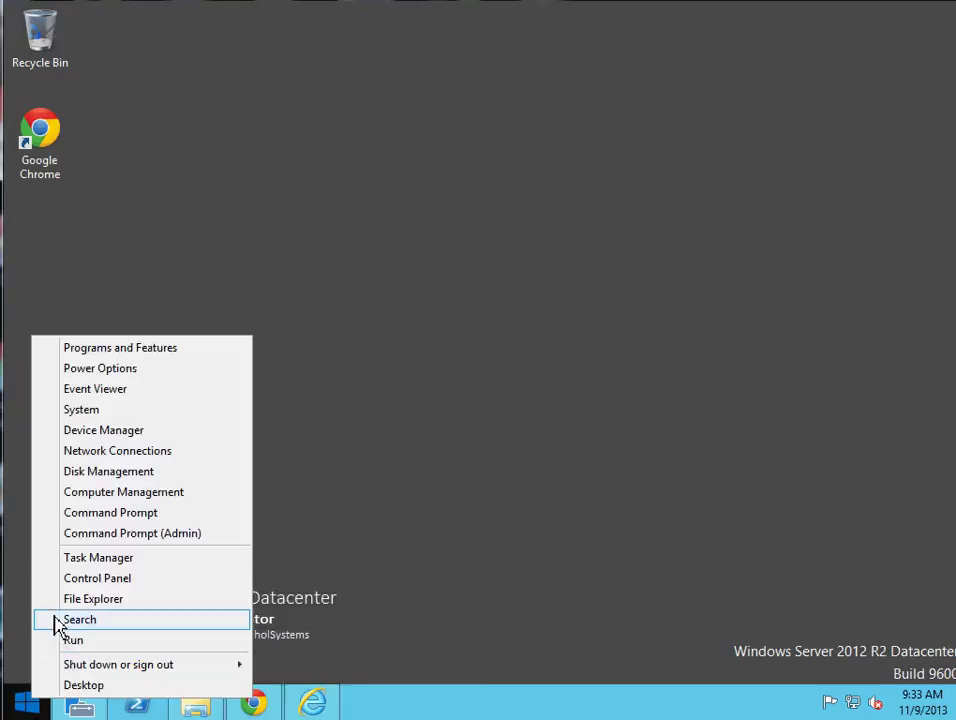
left_click(66, 640)
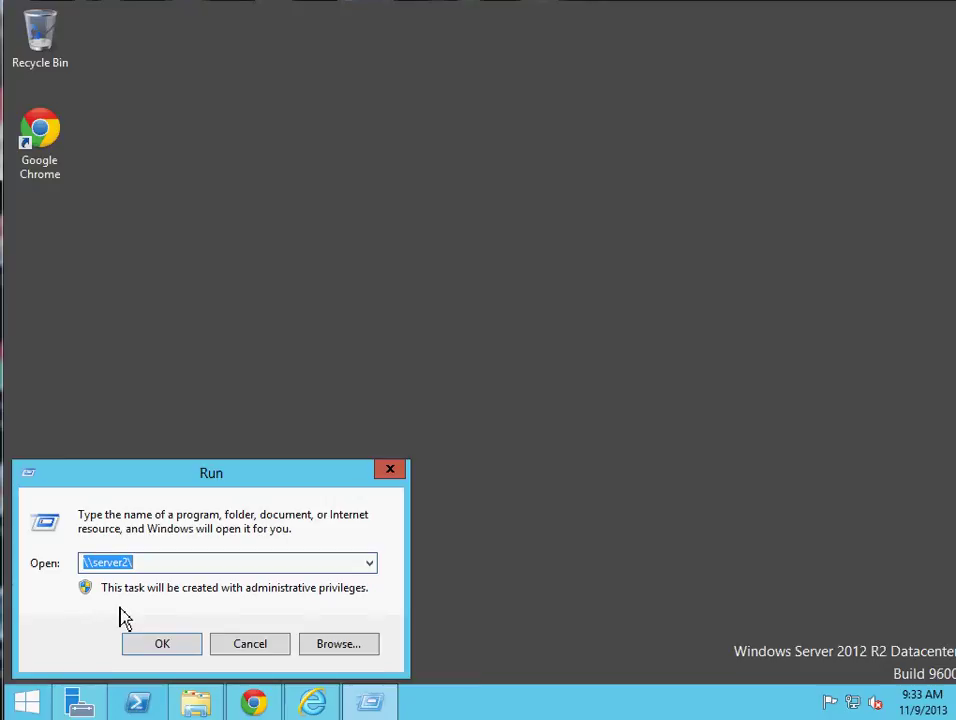
left_click(181, 566)
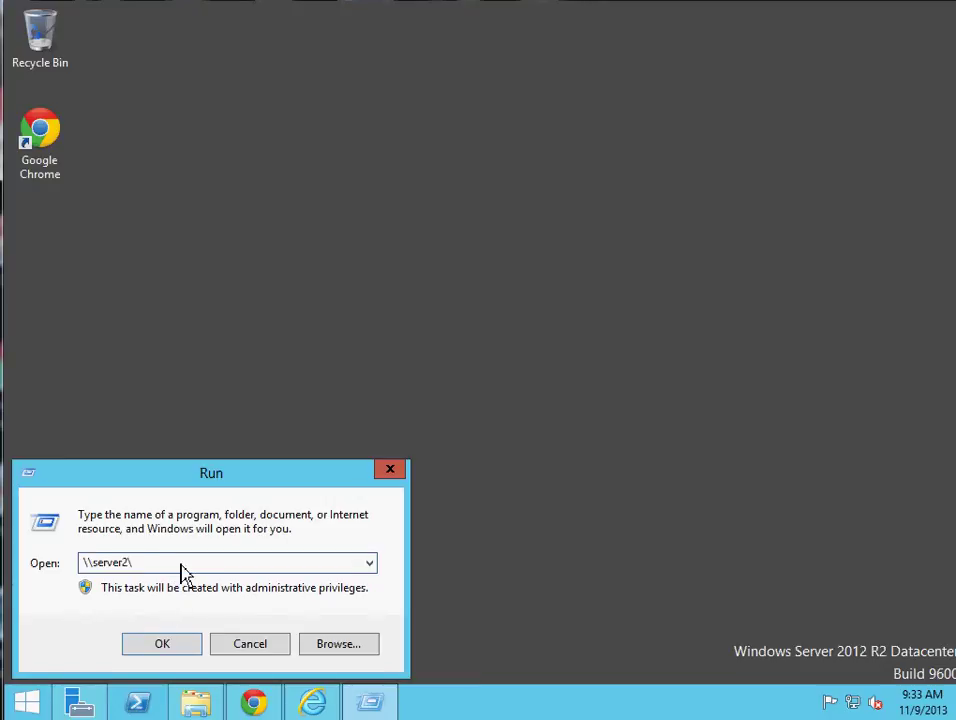
key("BackSpace")
key("BackSpace")
key("BackSpace")
key("BackSpace")
key("BackSpace")
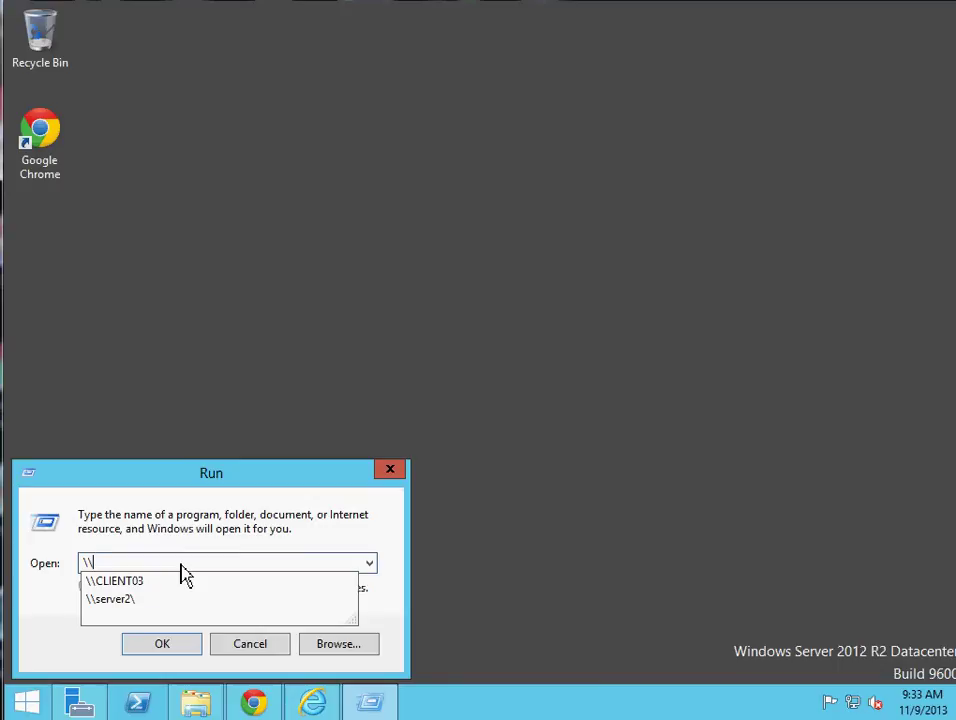
type("dc\\")
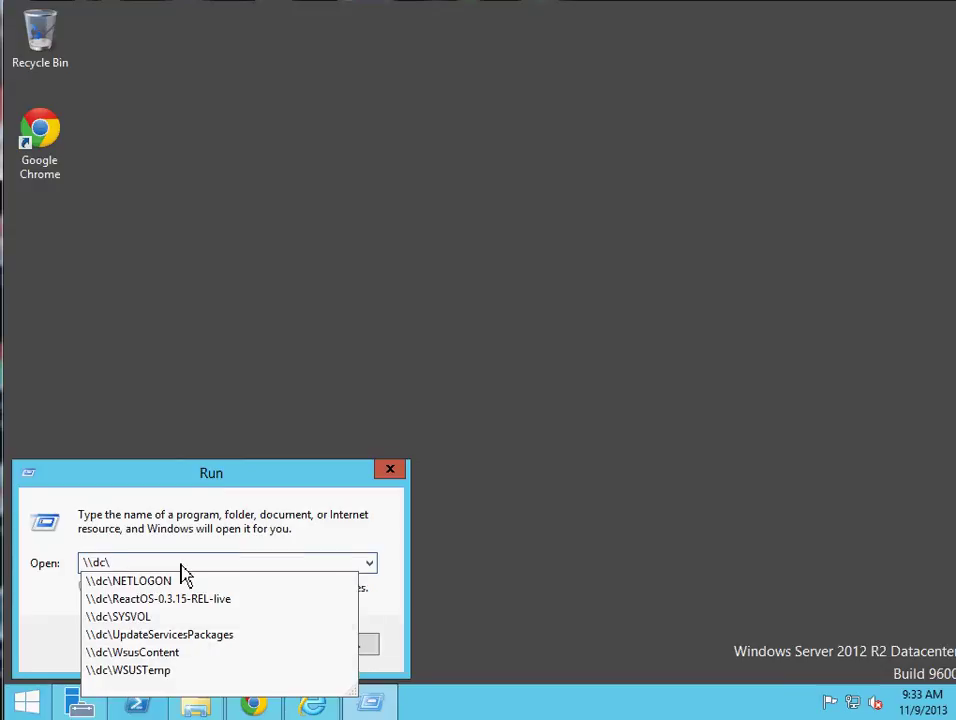
key("BackSpace")
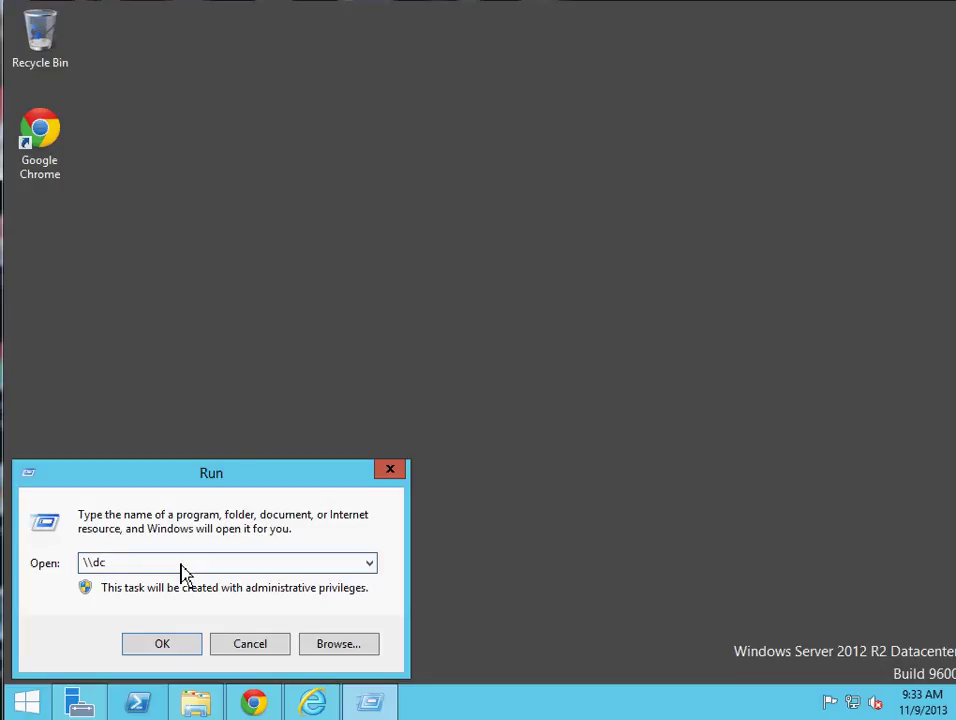
key("Return")
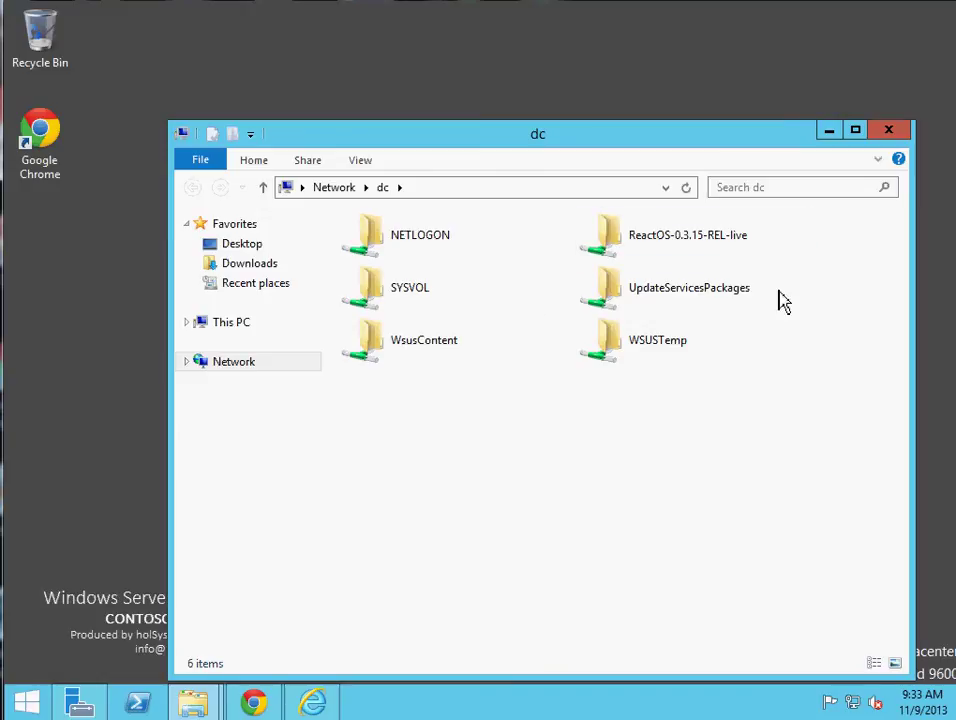
Look over the shared folders on dc, finish with ReactOS-0.3.15-REL-live selected, and move the window up and to the left
left_click(630, 250)
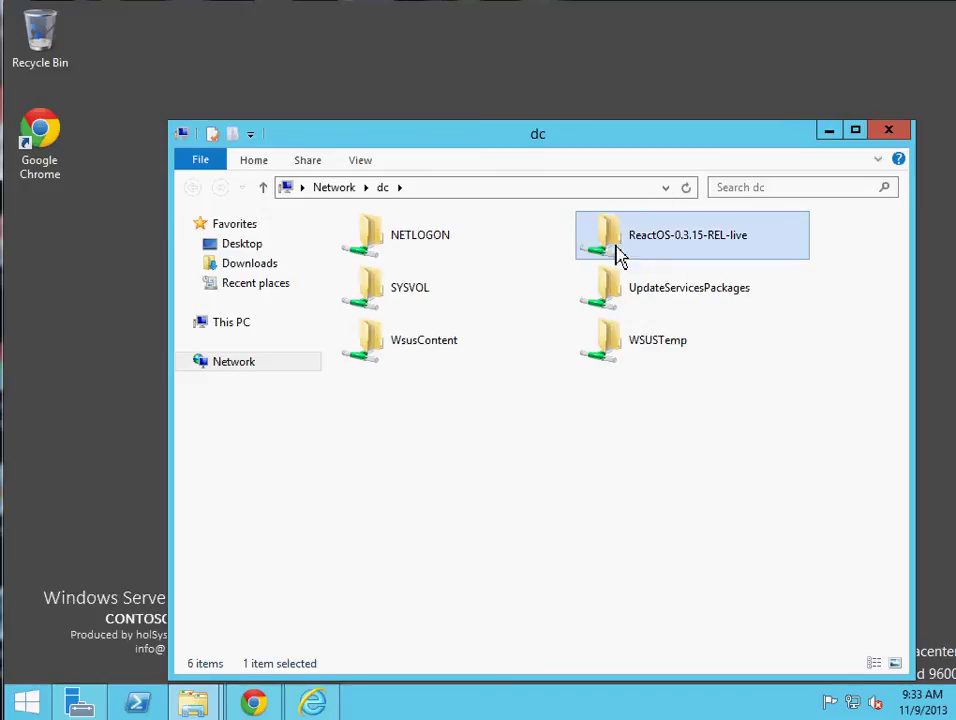
left_click(372, 262)
left_click(405, 295)
left_click(445, 345)
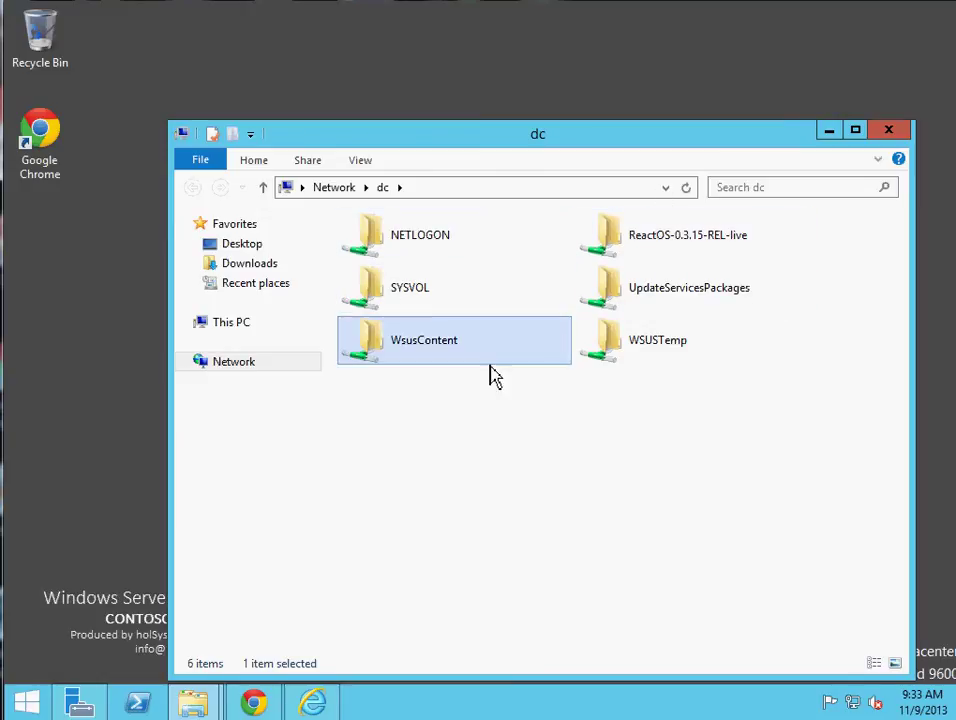
left_click(657, 242)
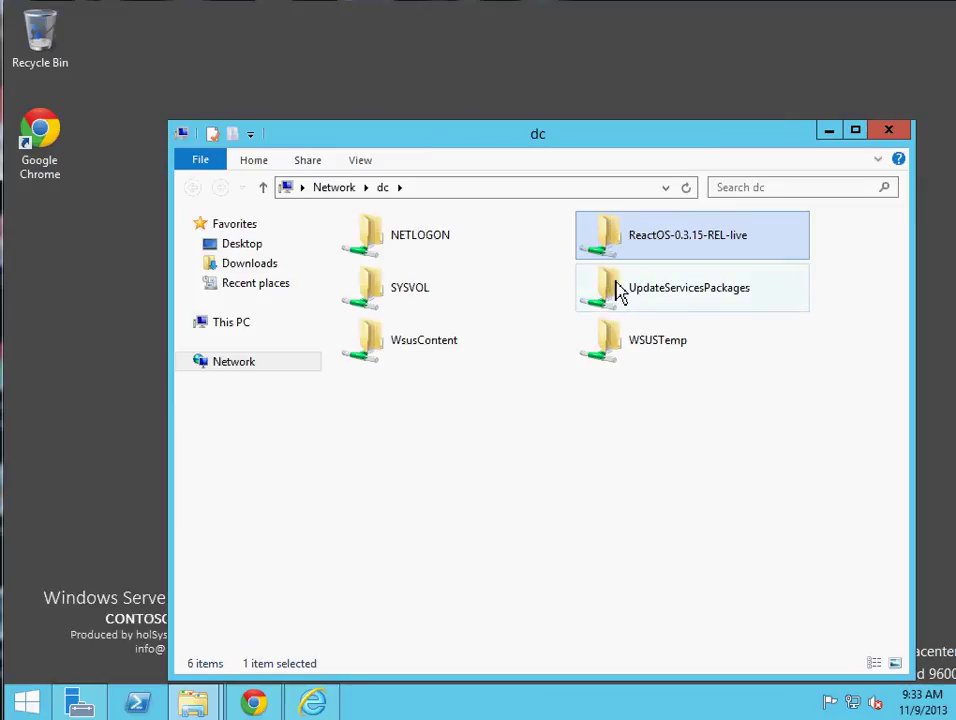
left_click_drag(262, 134, 258, 80)
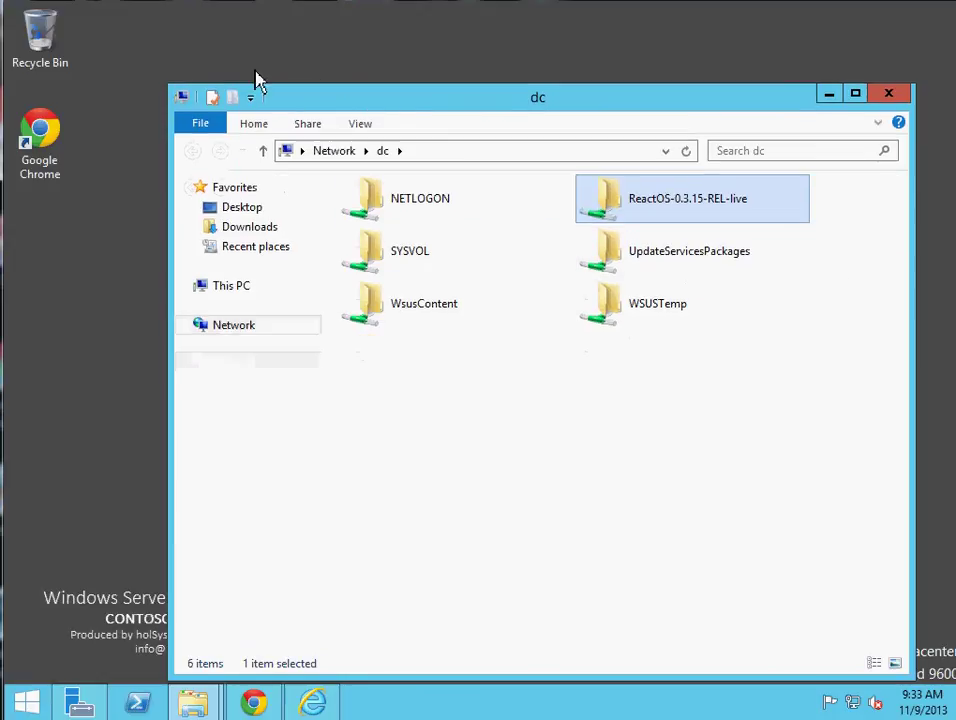
left_click_drag(376, 100, 310, 80)
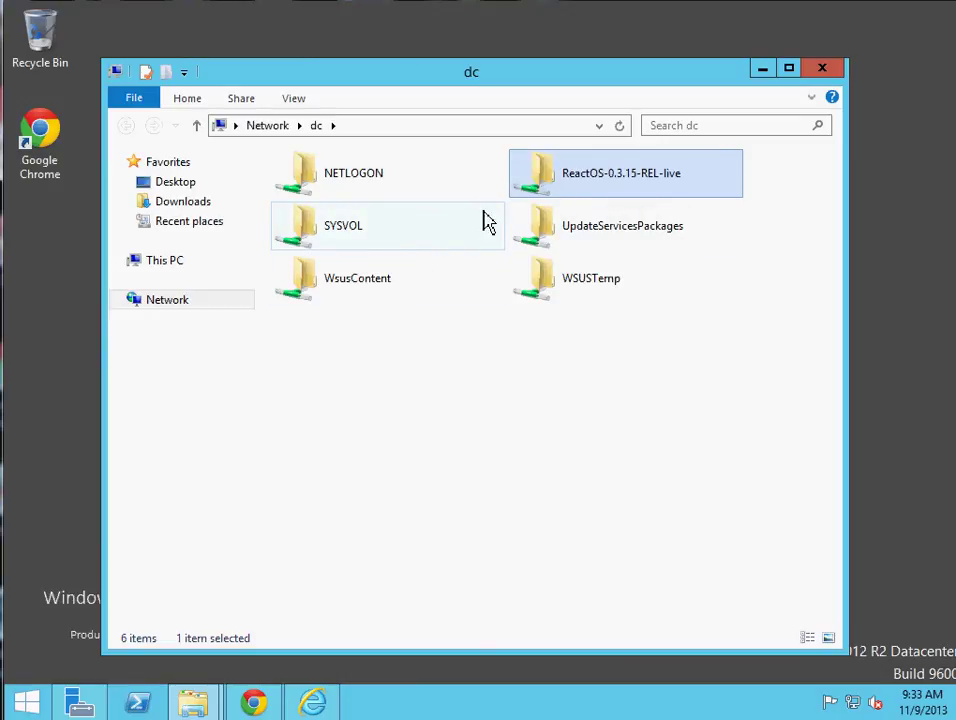
View the commands available for the ReactOS-0.3.15-REL-live share, including Map network drive
right_click(569, 193)
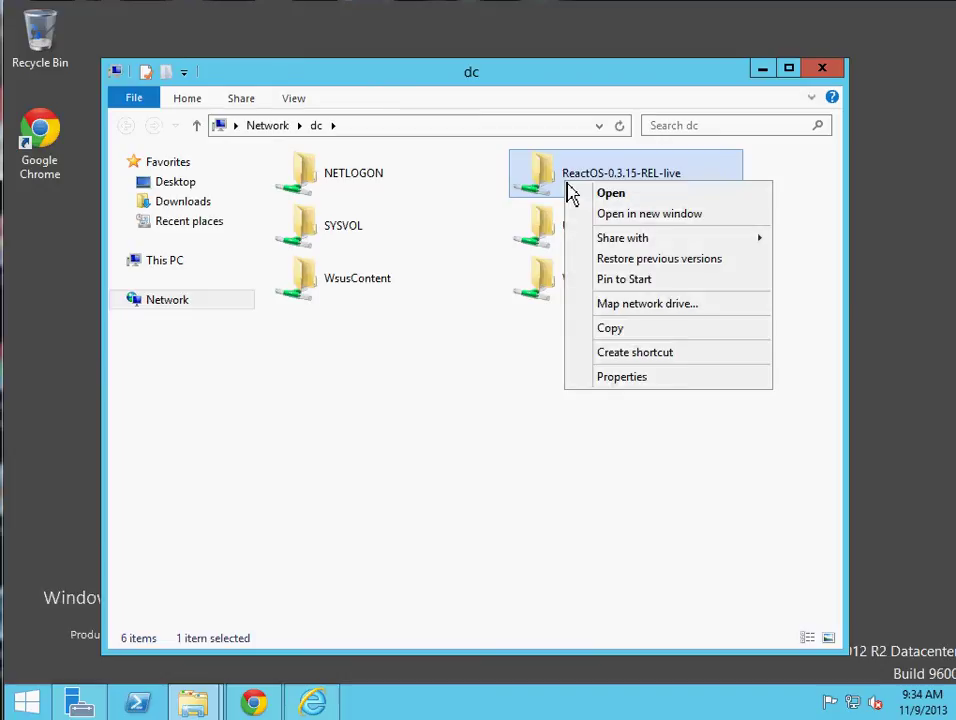
left_click(456, 405)
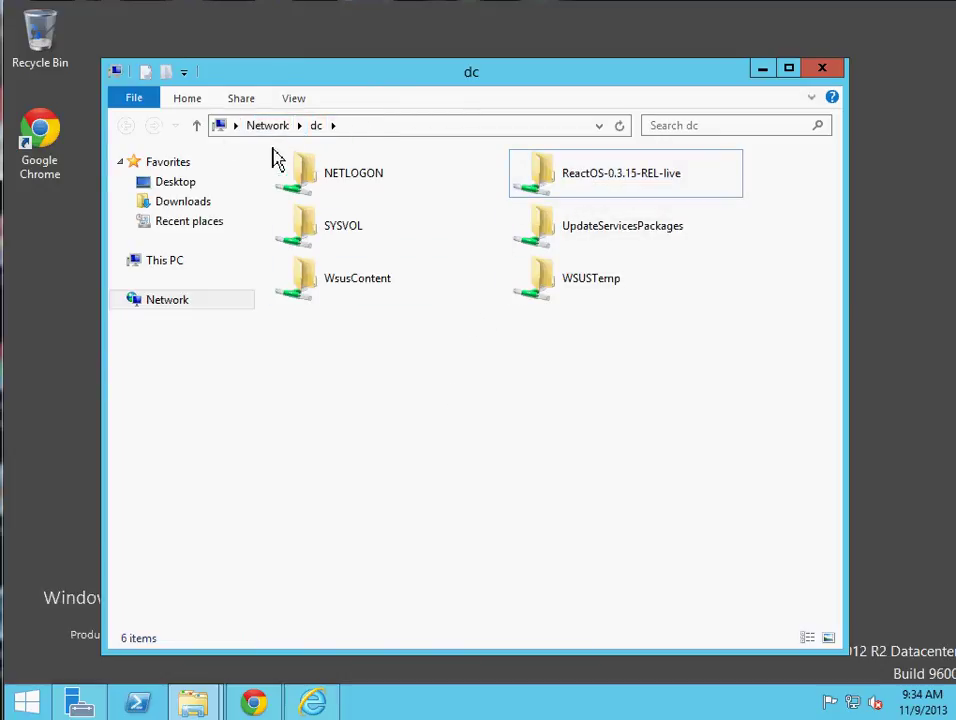
right_click(602, 183)
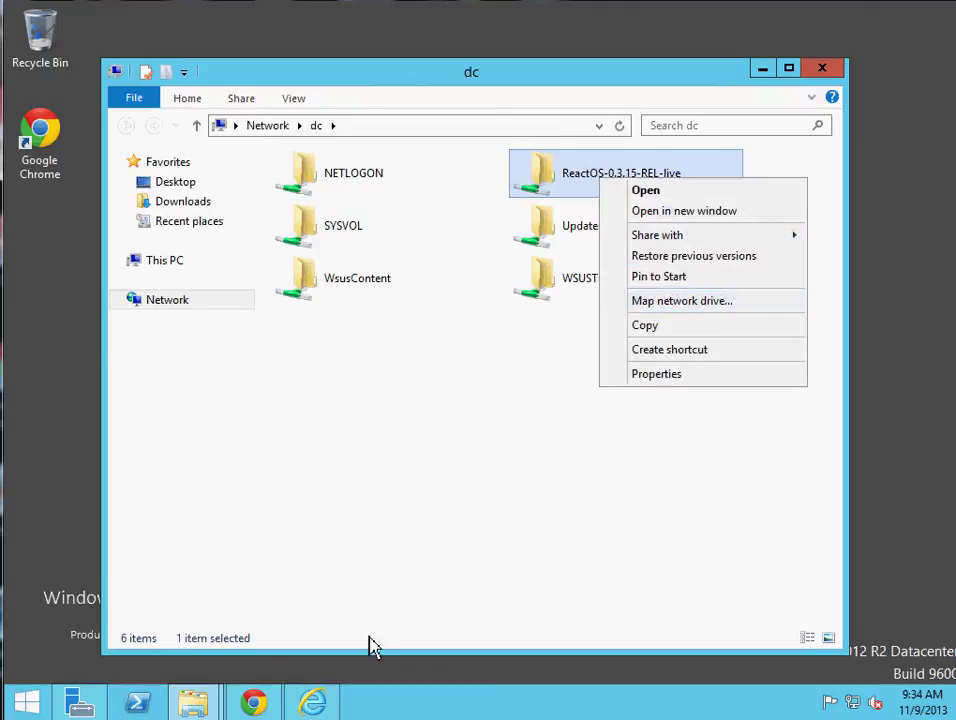
Switch to the This PC window and view the drive management commands for Local Disk (C:)
left_click(189, 708)
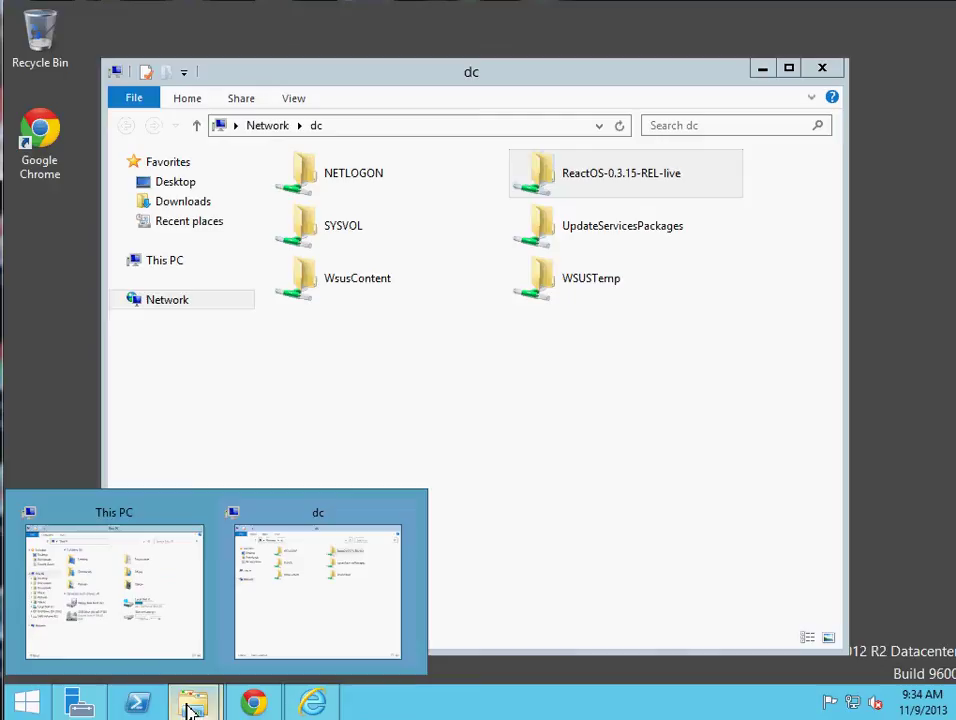
left_click(158, 640)
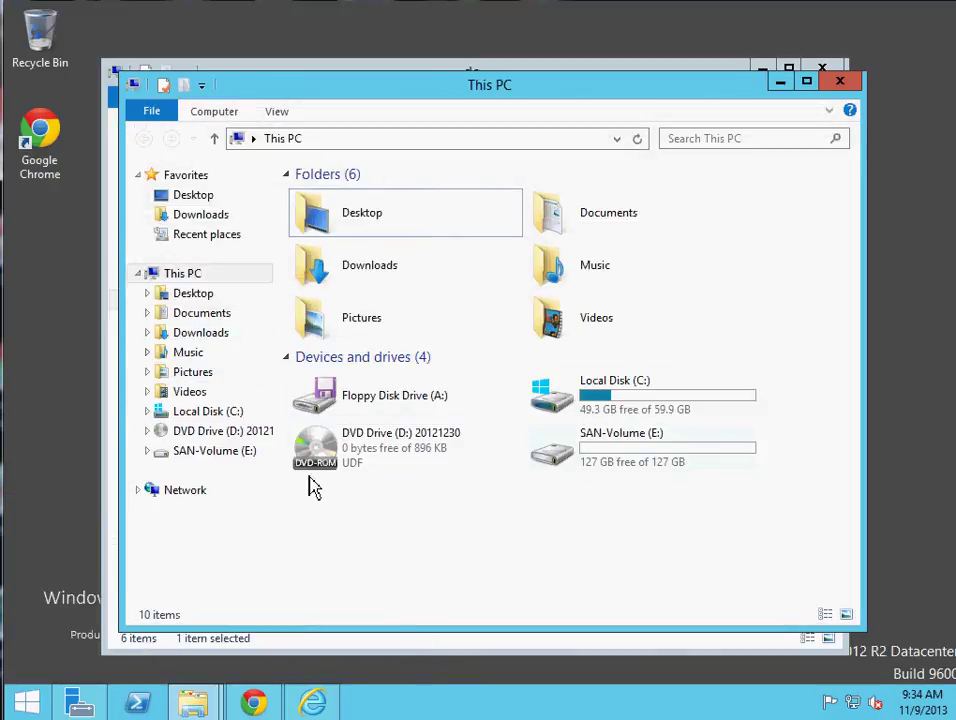
left_click(627, 389)
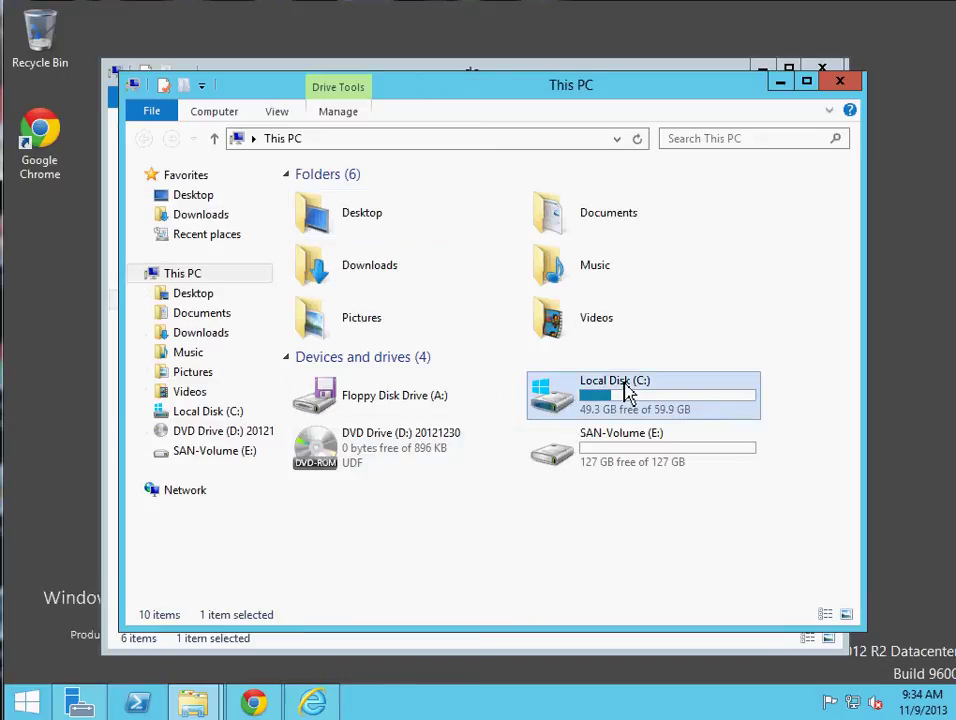
left_click(353, 115)
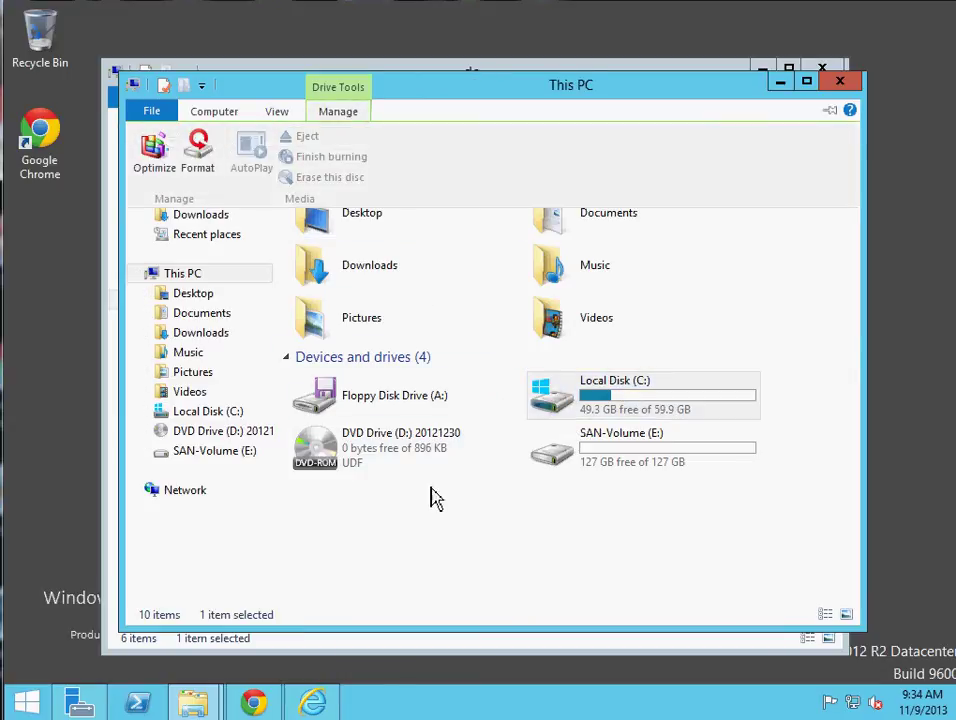
key("Escape")
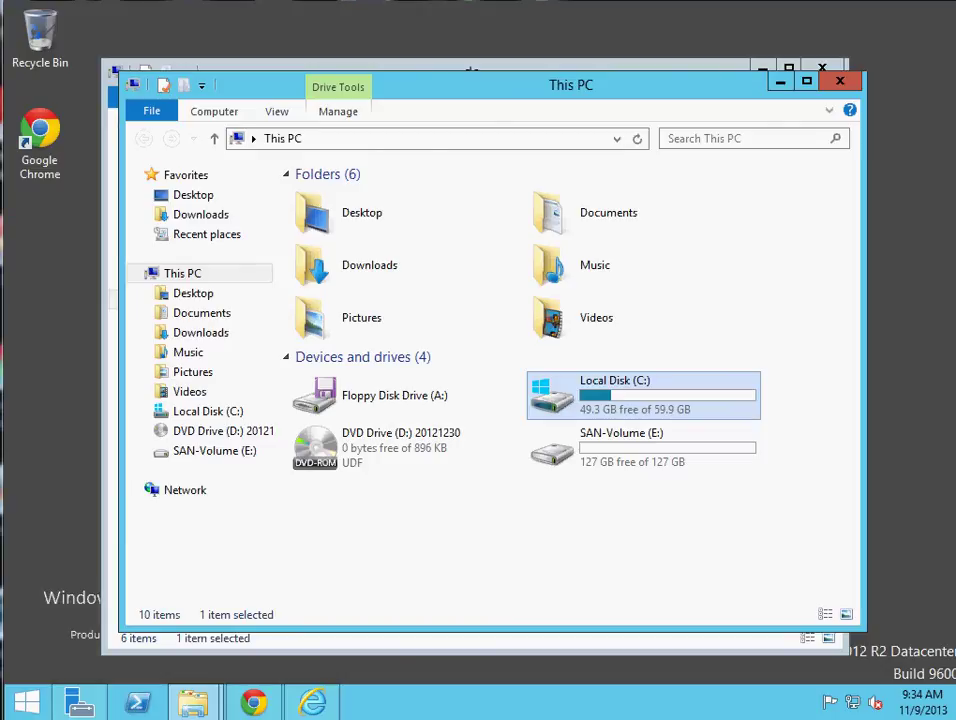
Keep the ribbon expanded and compare its commands for This PC, Downloads, DVD Drive (D:) and Local Disk (C:)
double_click(214, 111)
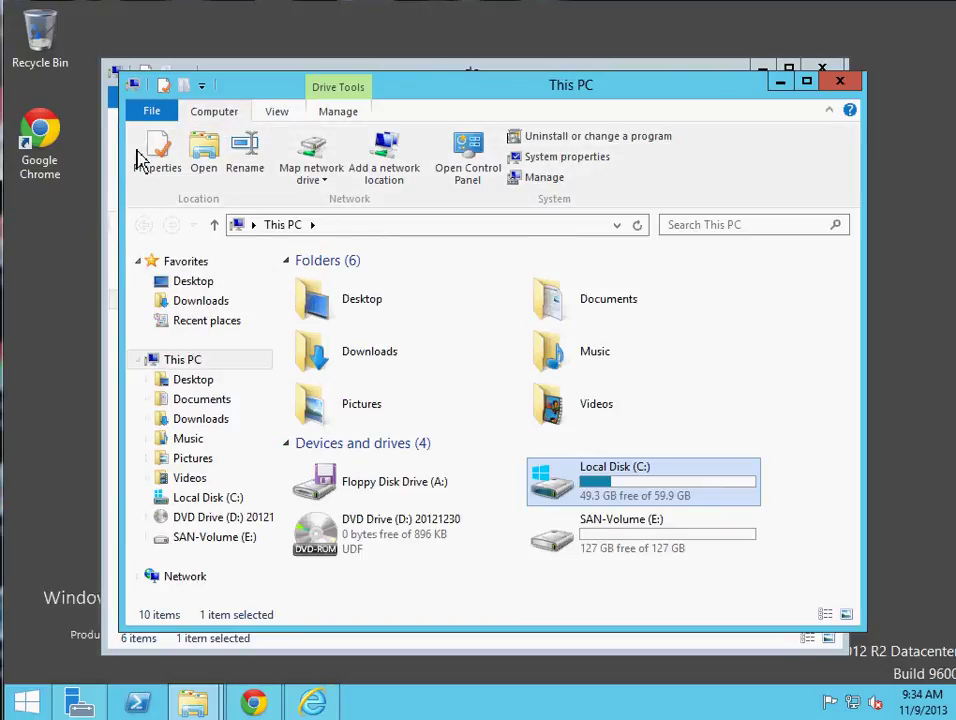
left_click(252, 306)
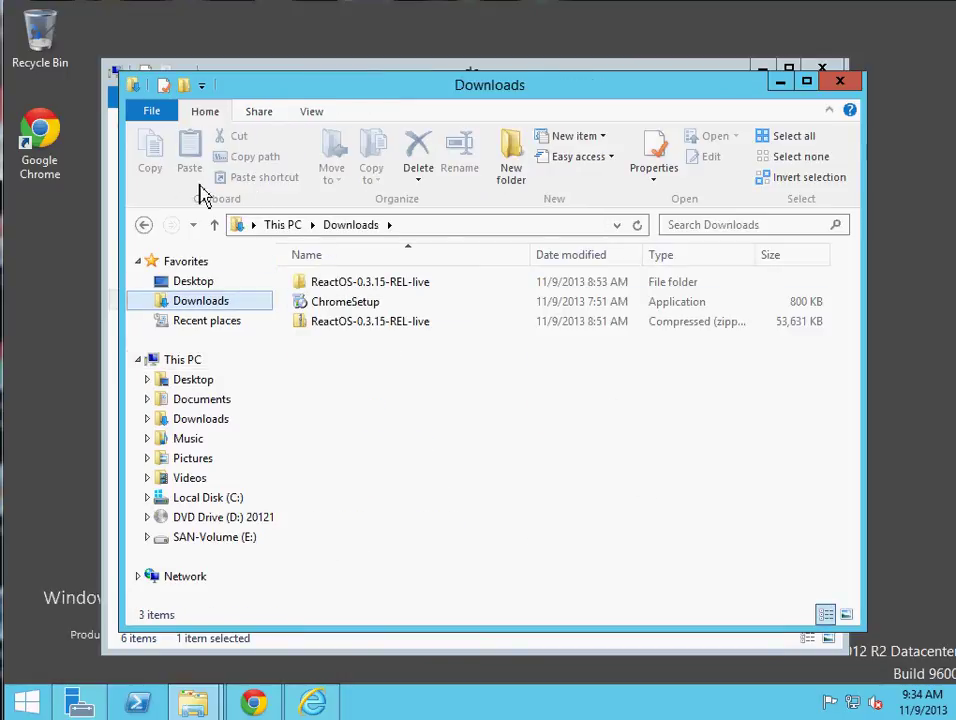
left_click(222, 518)
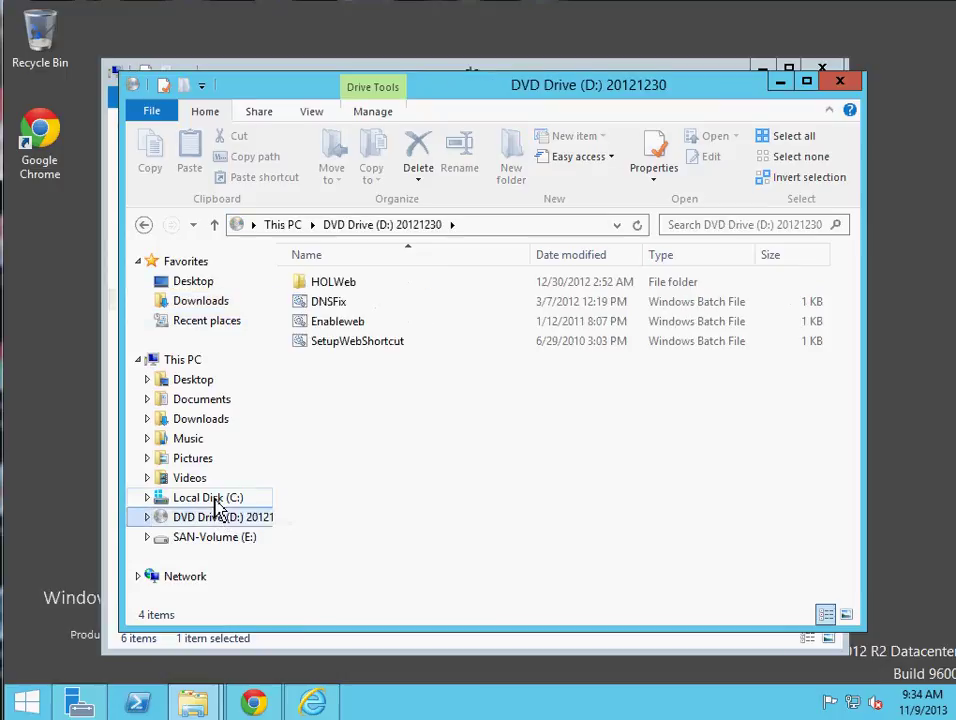
left_click(207, 497)
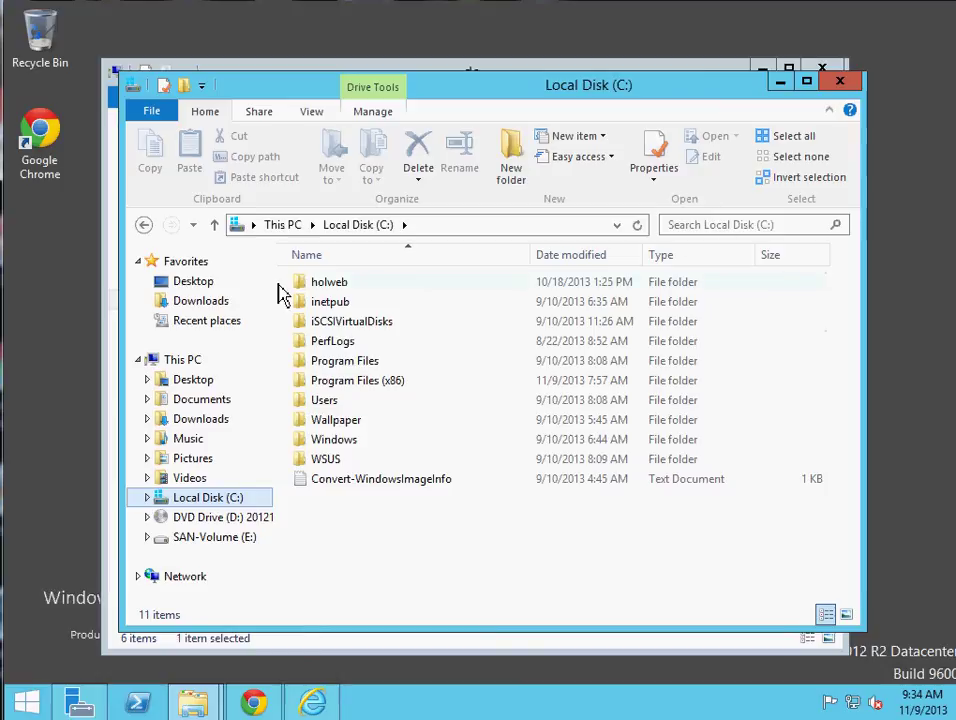
left_click(370, 114)
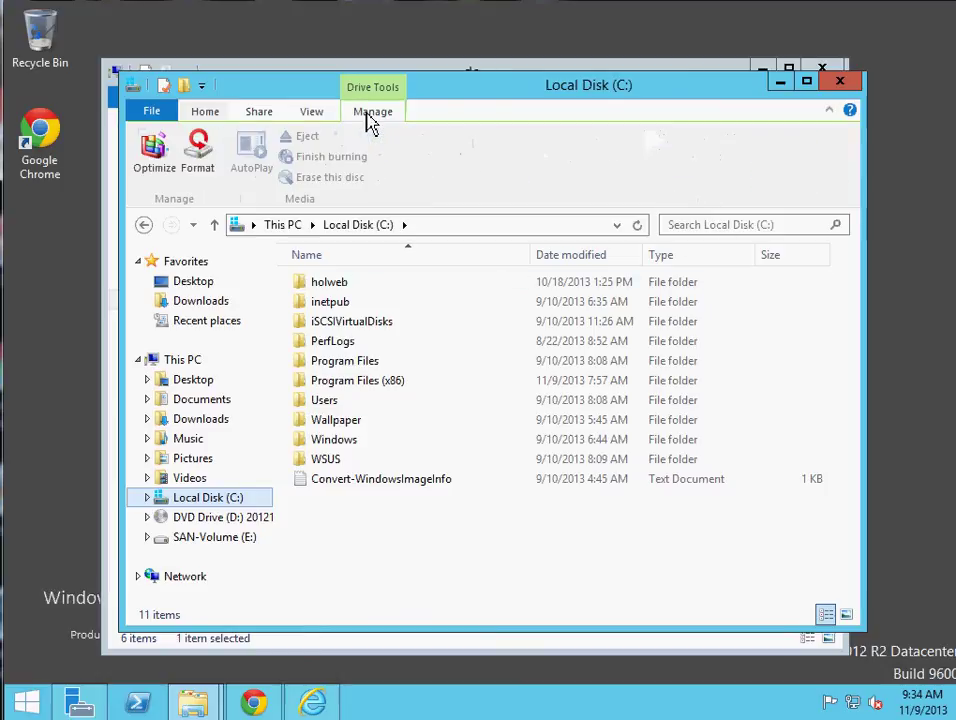
left_click(207, 114)
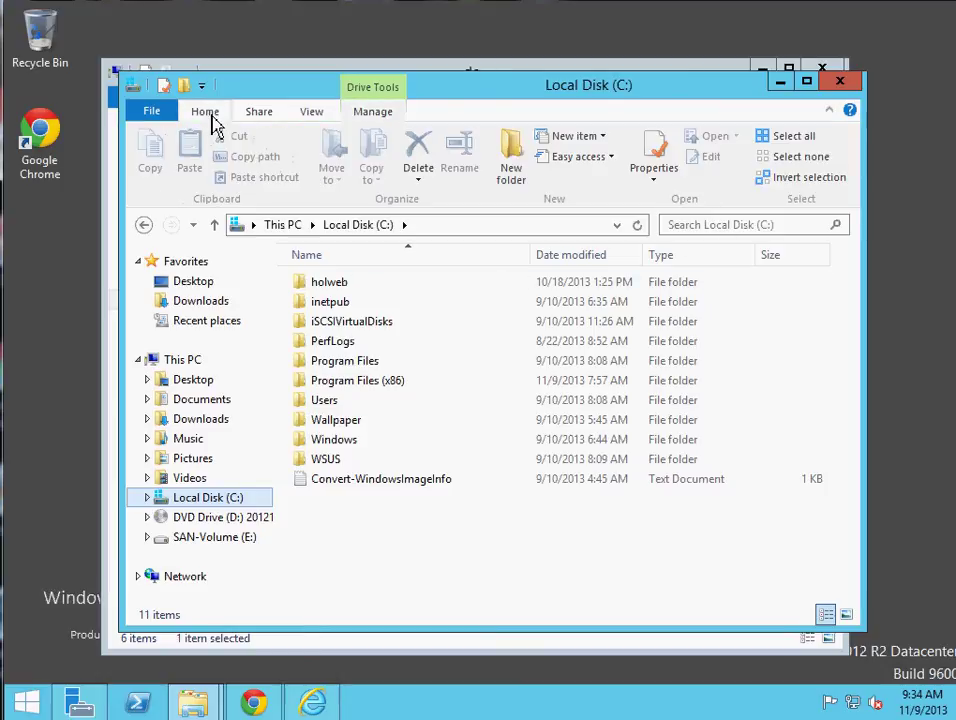
Expand Local Disk (C:), open Program Files, and create a new folder there named gg
left_click(147, 497)
left_click(225, 470)
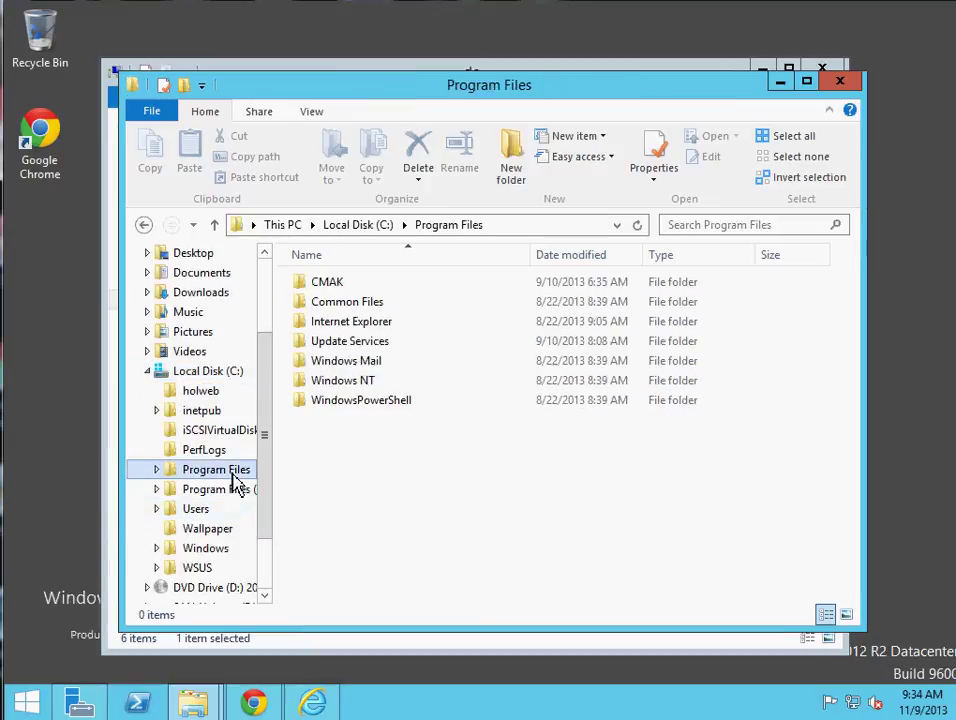
right_click(430, 473)
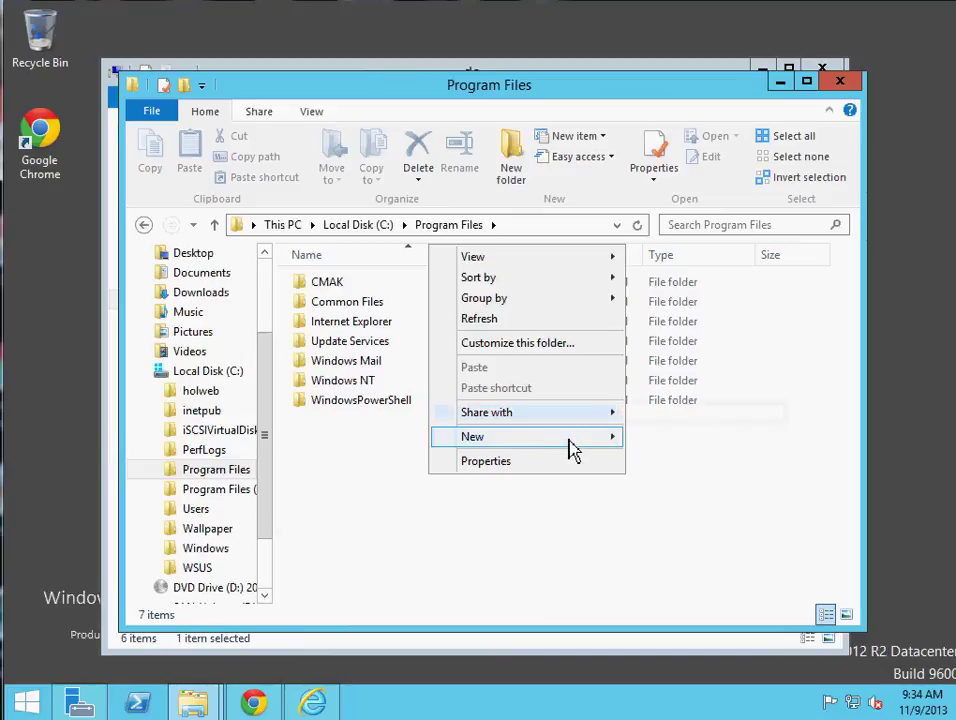
mouse_move(572, 449)
left_click(640, 436)
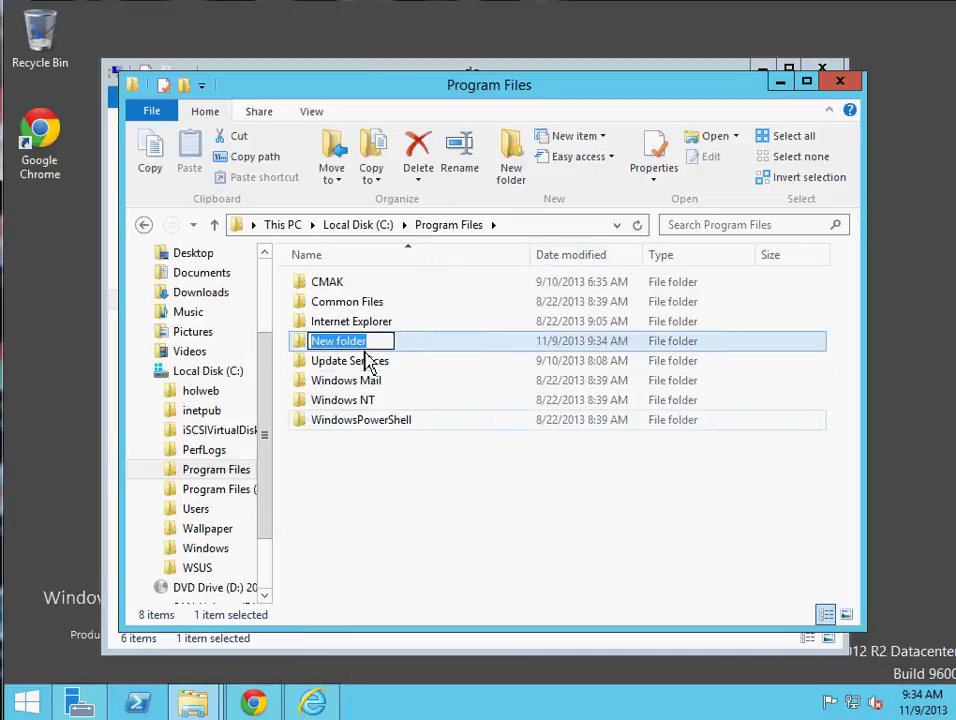
type("gg")
key("Return")
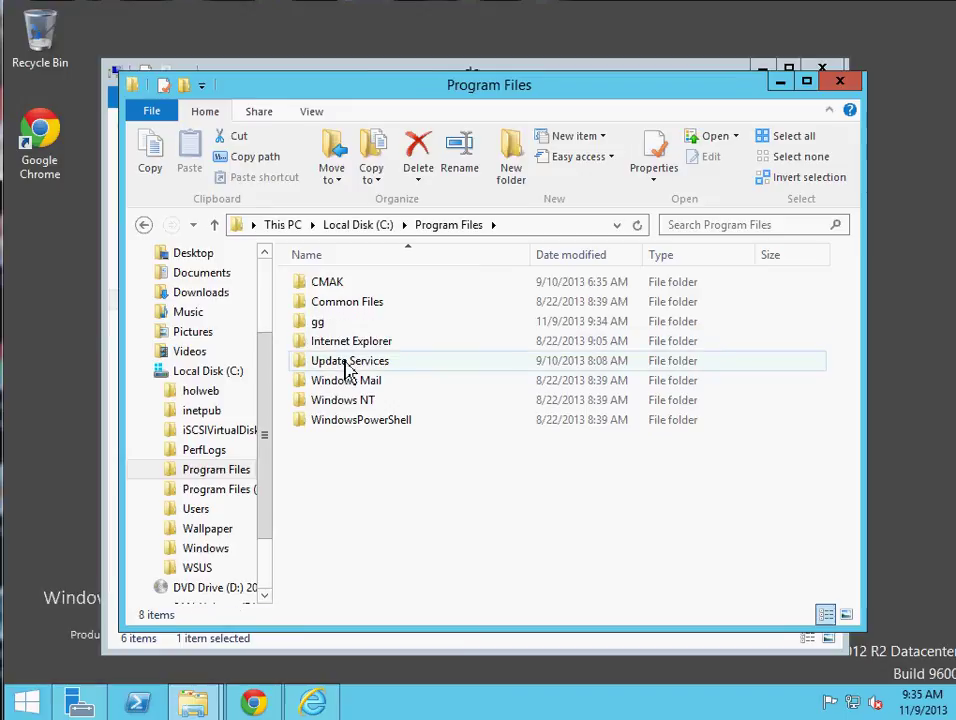
Share the Program Files folder through Advanced Sharing, keeping Program Files as the share name
right_click(331, 331)
left_click(308, 326)
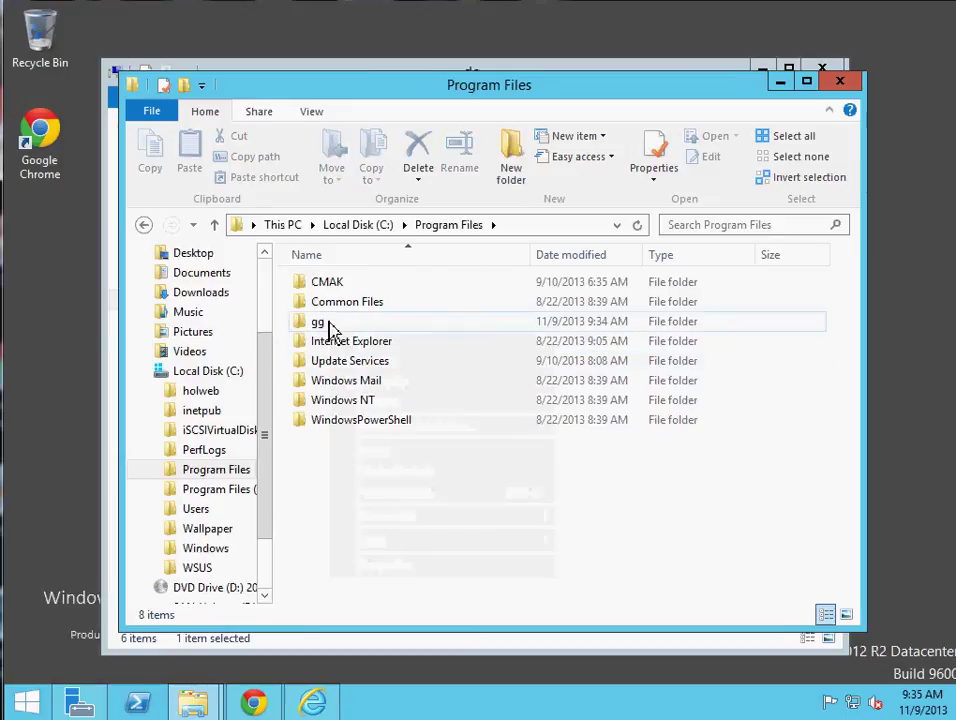
right_click(328, 322)
left_click(386, 562)
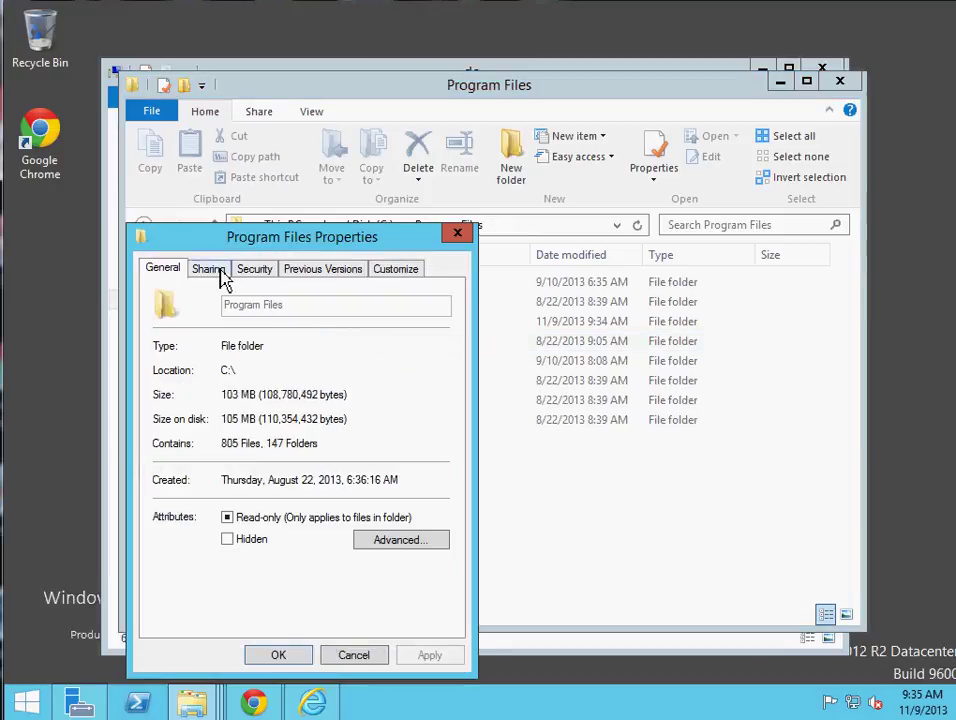
left_click(212, 271)
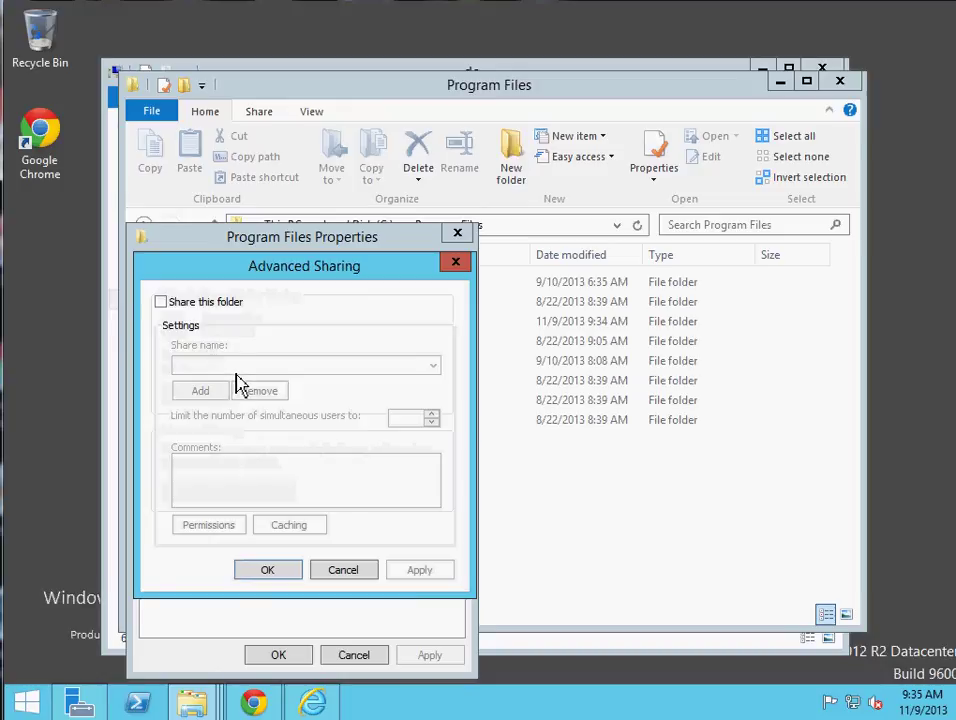
left_click(198, 303)
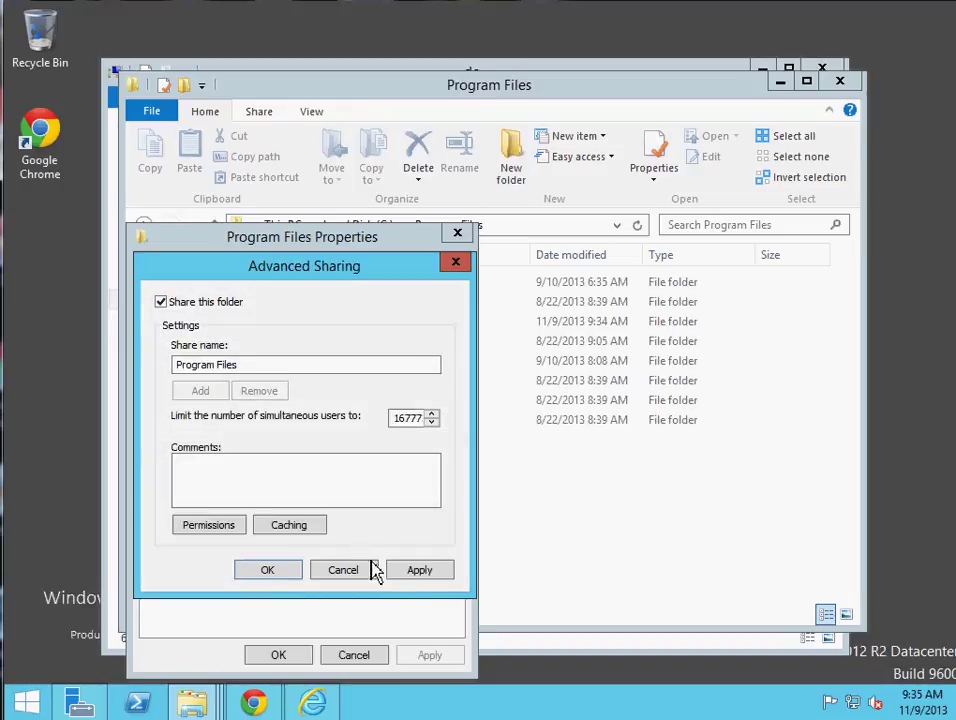
left_click(252, 571)
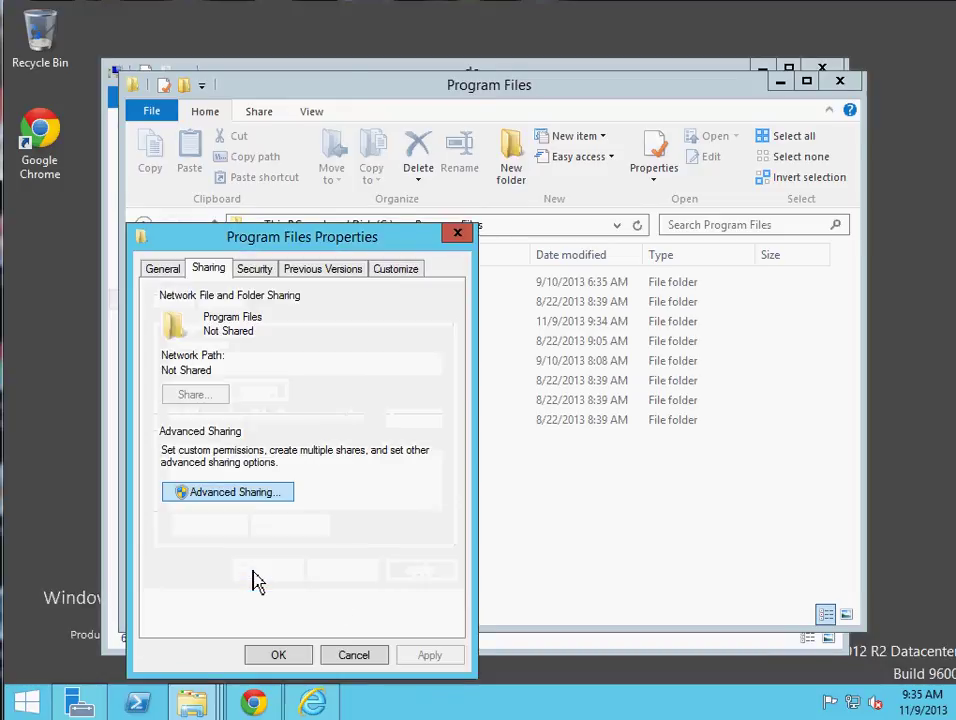
left_click(282, 656)
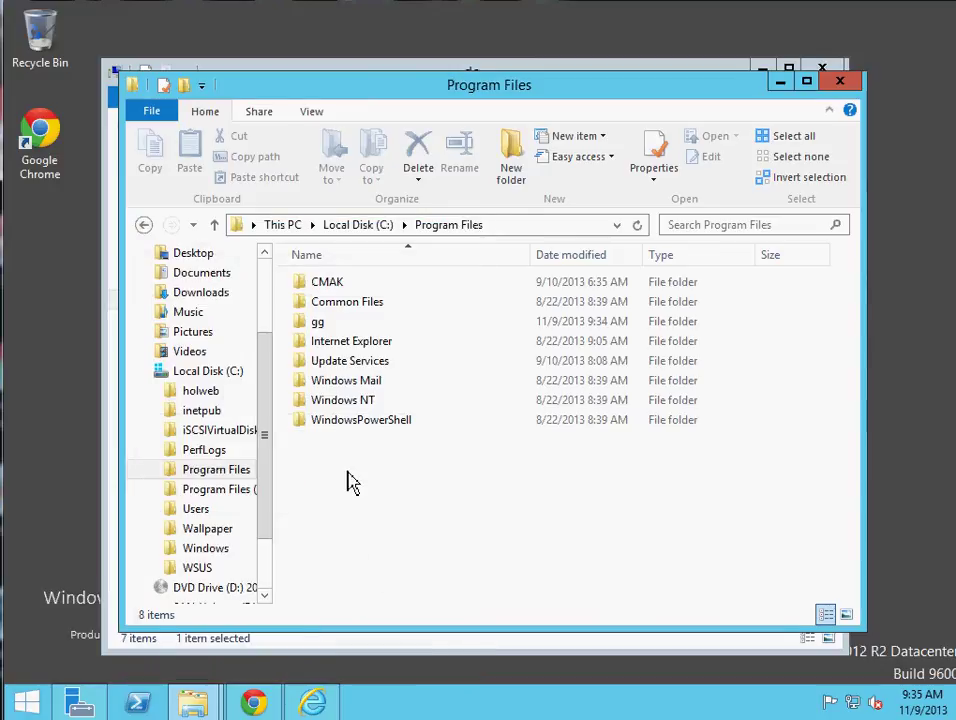
Open \\dc with the Run command to check its list of network shares, and close that window
right_click(324, 326)
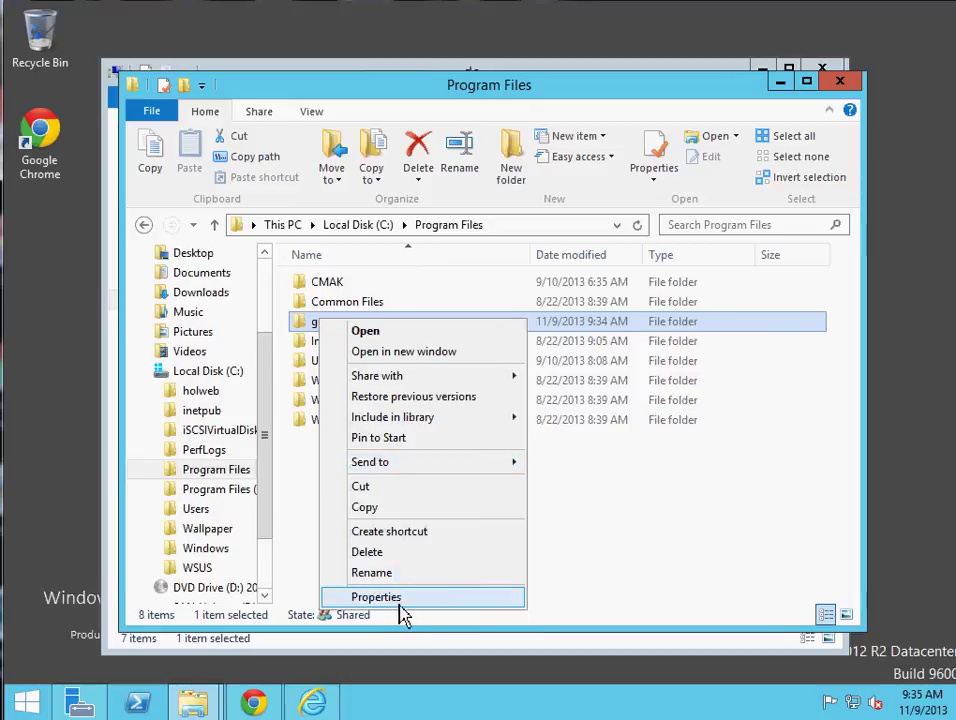
left_click(30, 706)
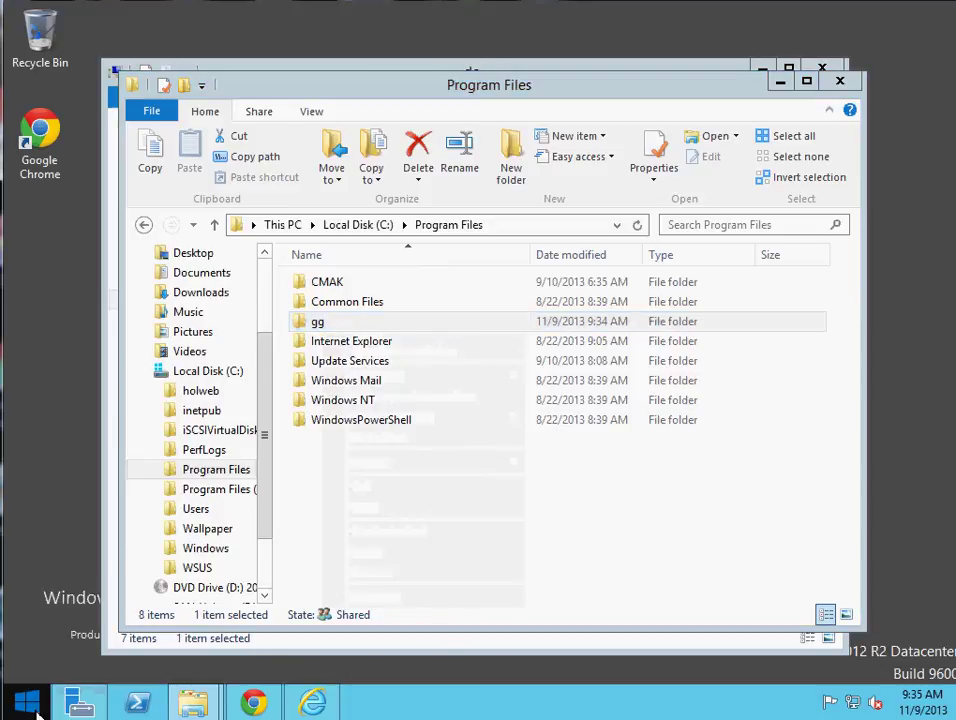
right_click(26, 702)
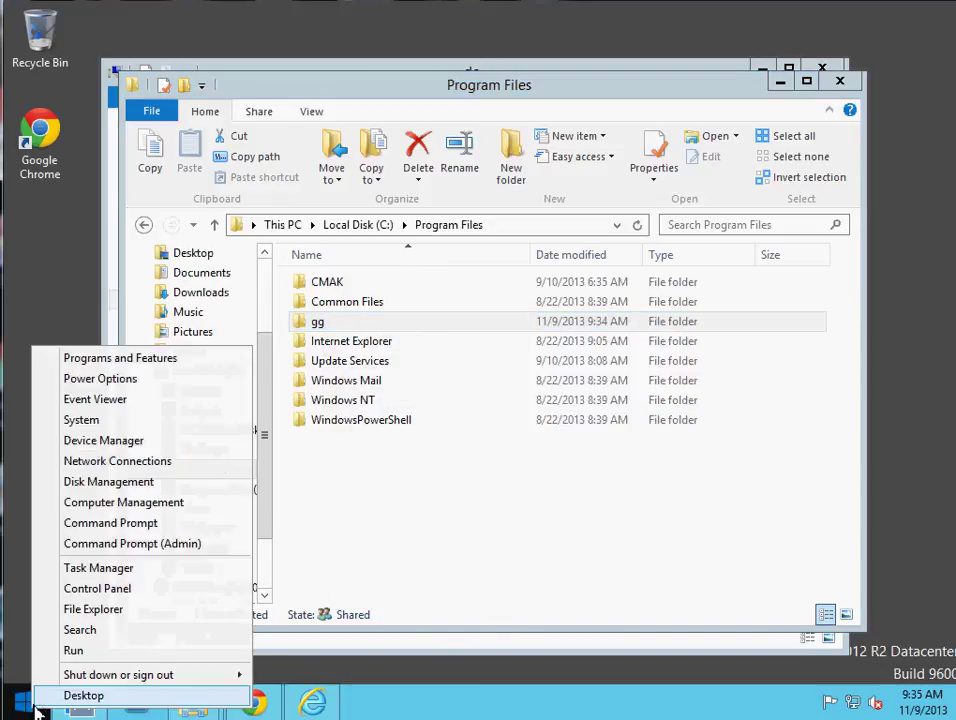
left_click(59, 655)
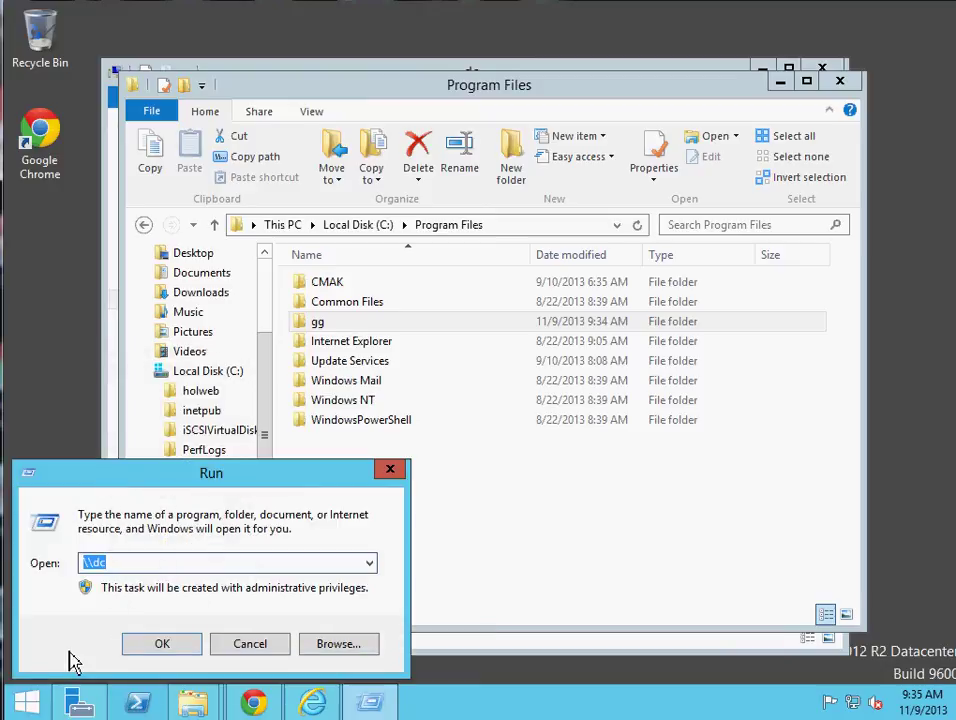
key("Return")
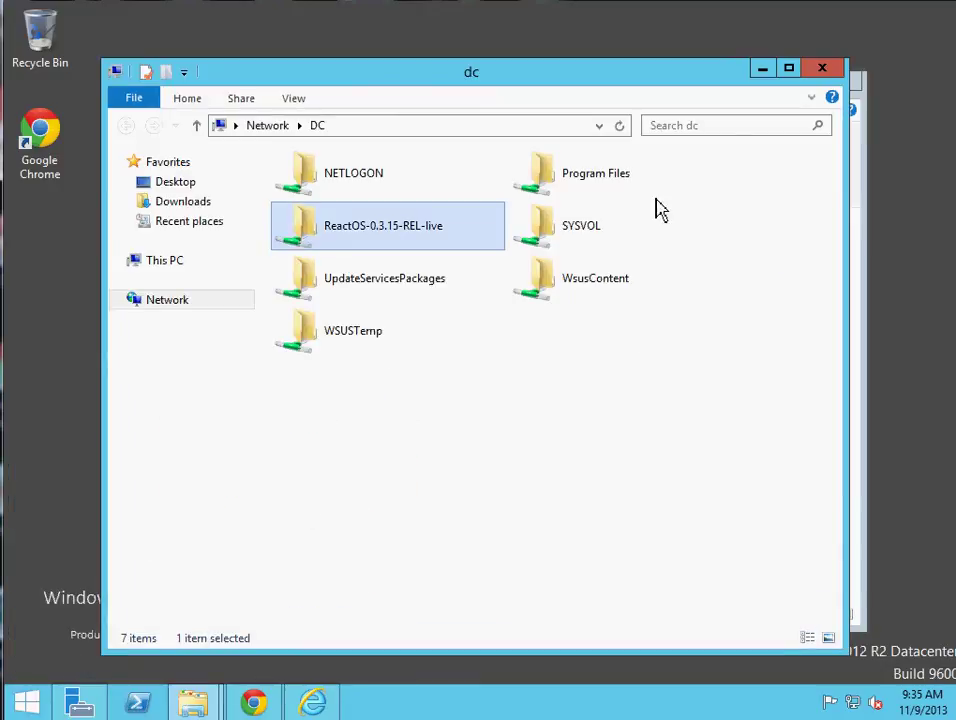
left_click(822, 70)
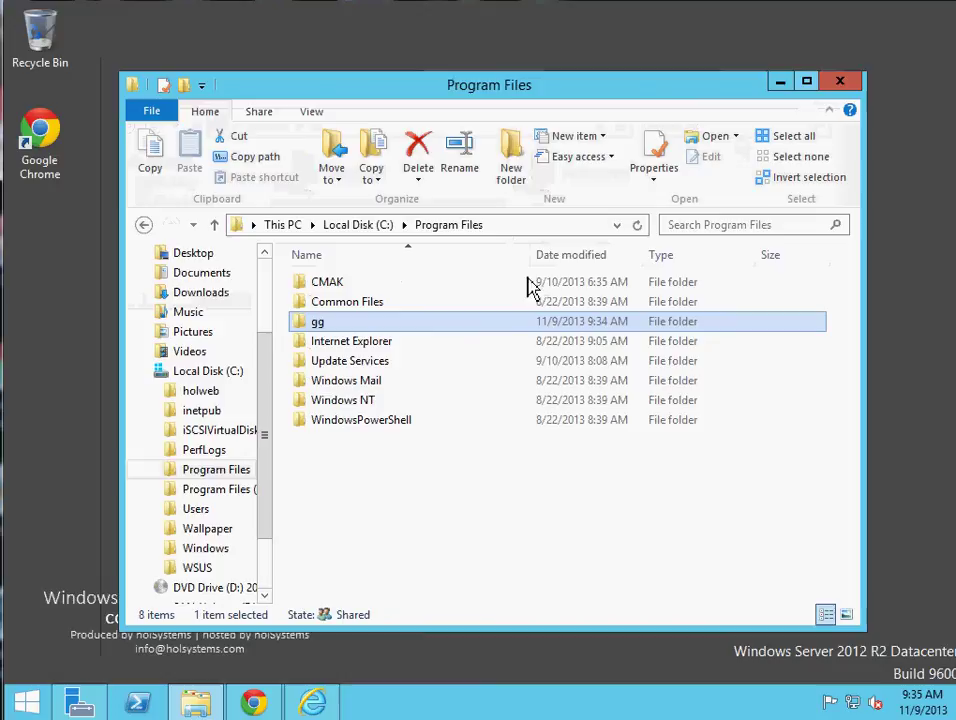
Open the Advanced Sharing settings of the gg folder and enable sharing under the share name gg
right_click(362, 332)
left_click(424, 602)
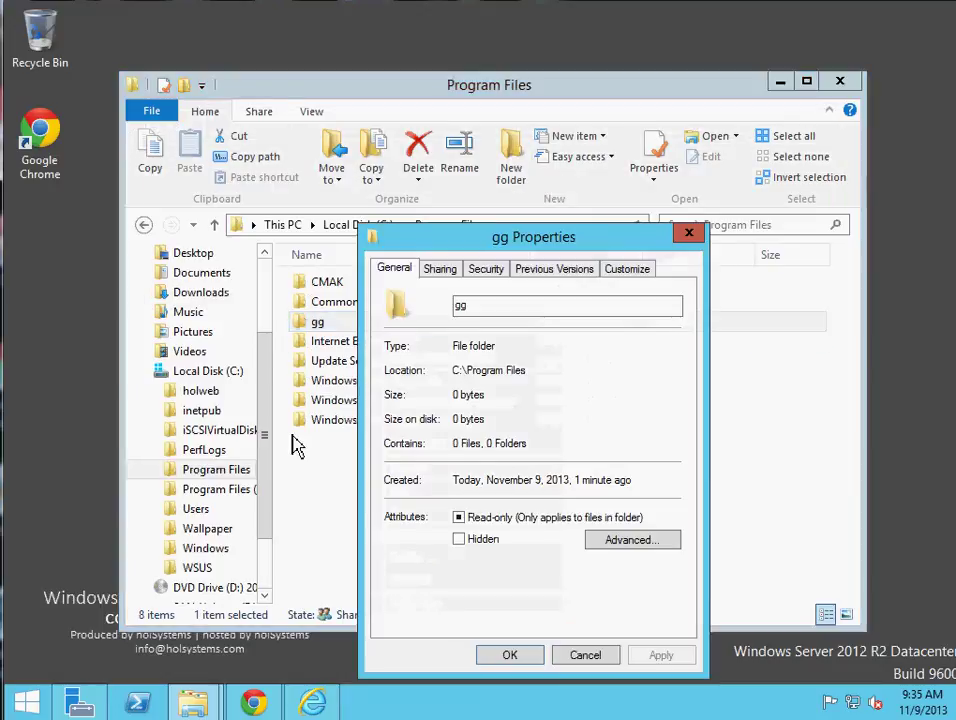
left_click(440, 268)
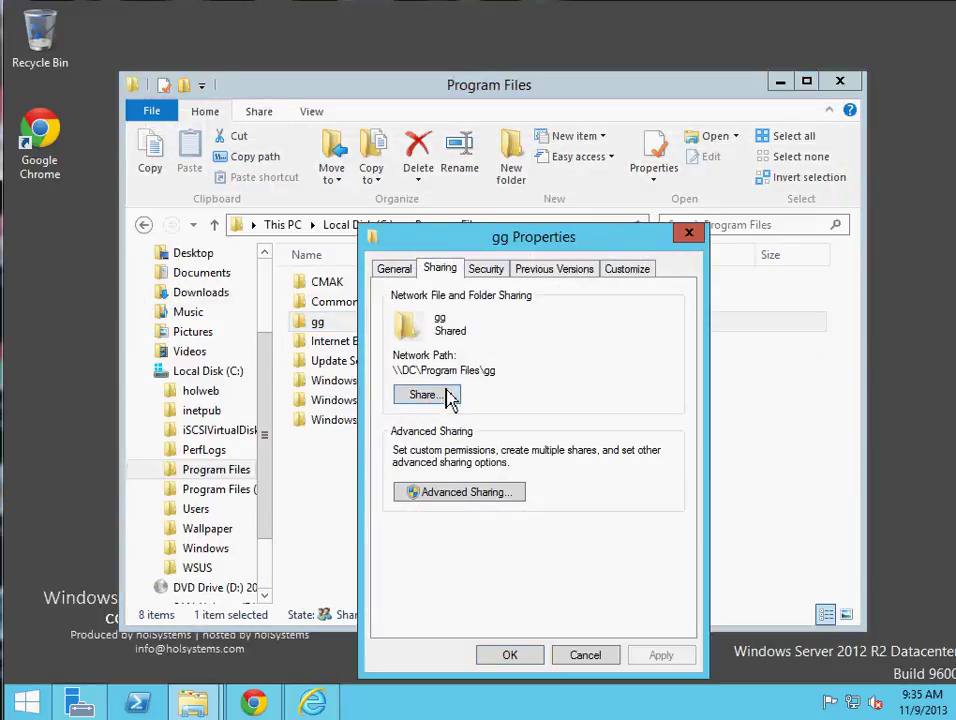
left_click(473, 492)
left_click(393, 302)
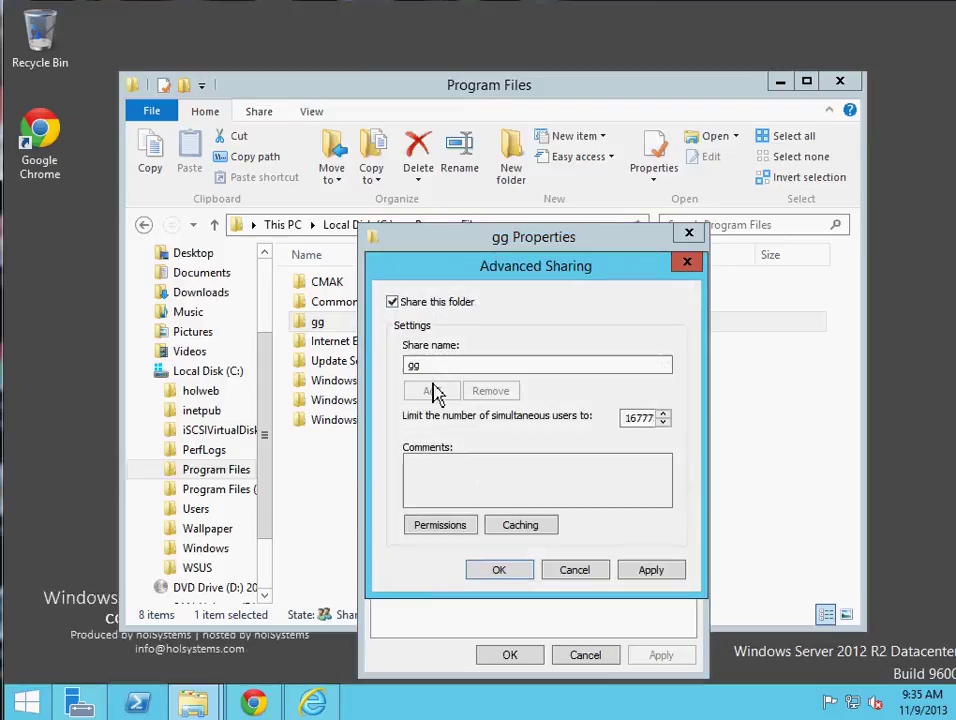
Allow Everyone Full Control in the gg share permissions and apply the sharing settings
left_click(466, 527)
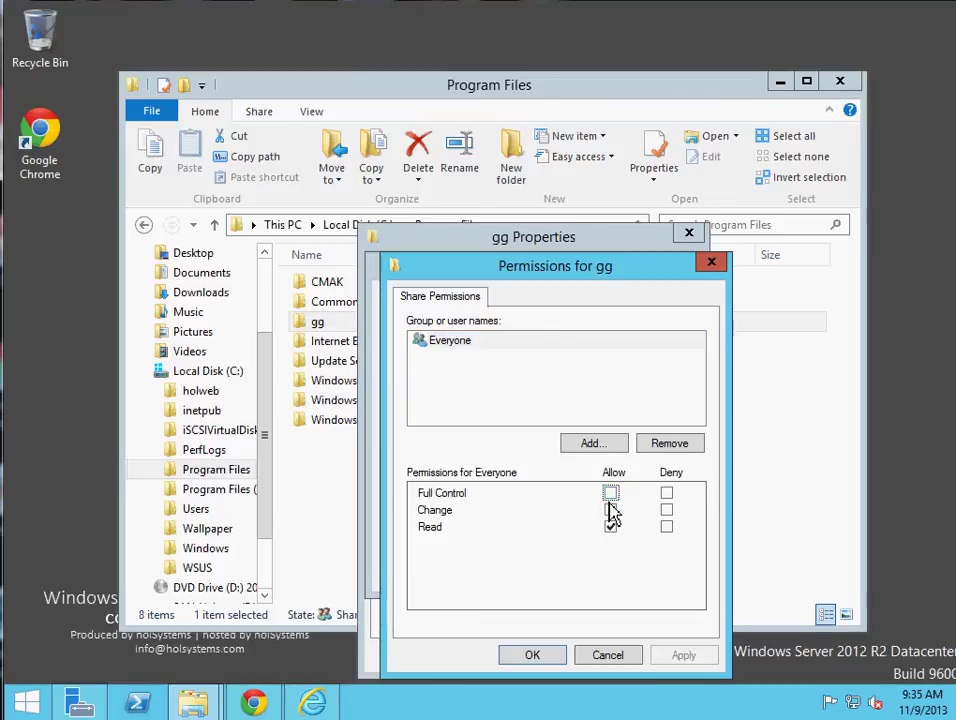
left_click(610, 494)
left_click(683, 655)
left_click(532, 655)
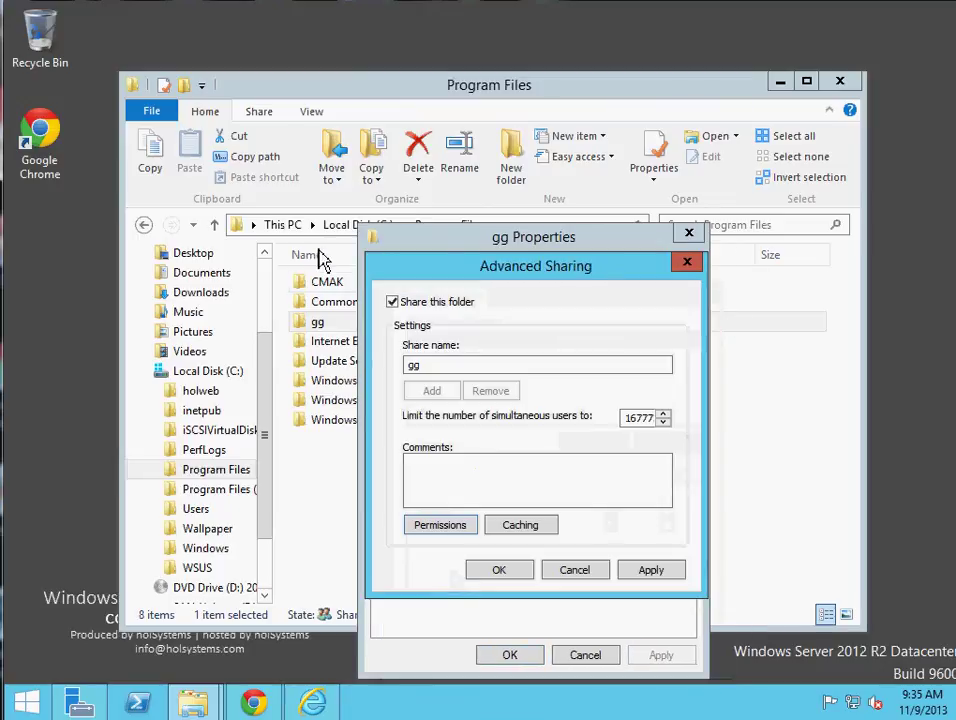
left_click(502, 572)
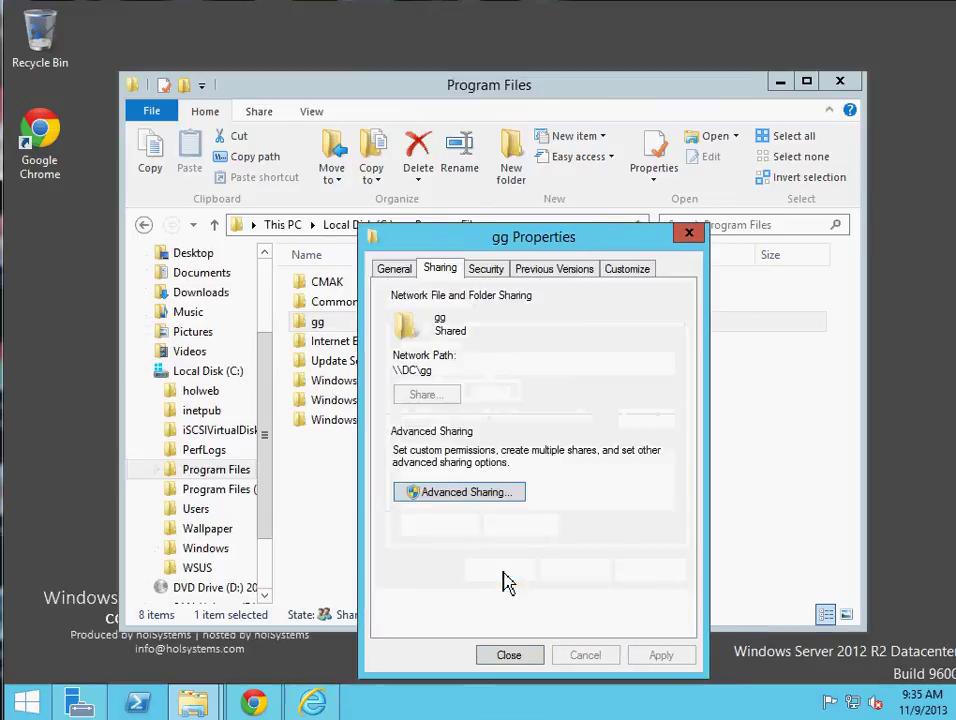
left_click(509, 655)
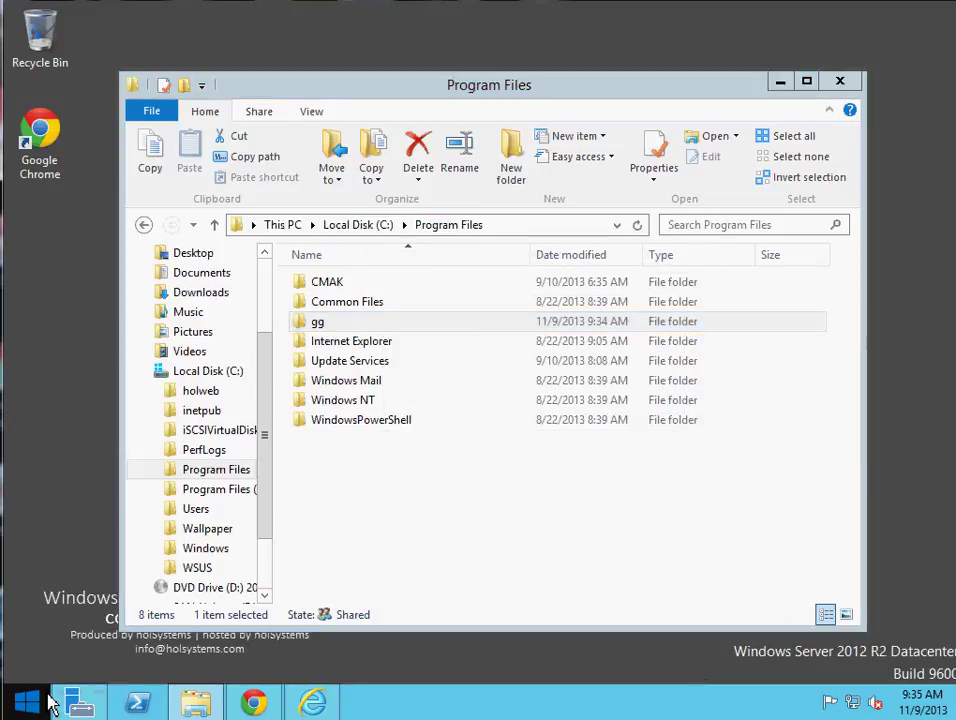
Open \\dc with the Run command, view the commands available for the gg share, and close both folder windows
right_click(41, 699)
left_click(70, 634)
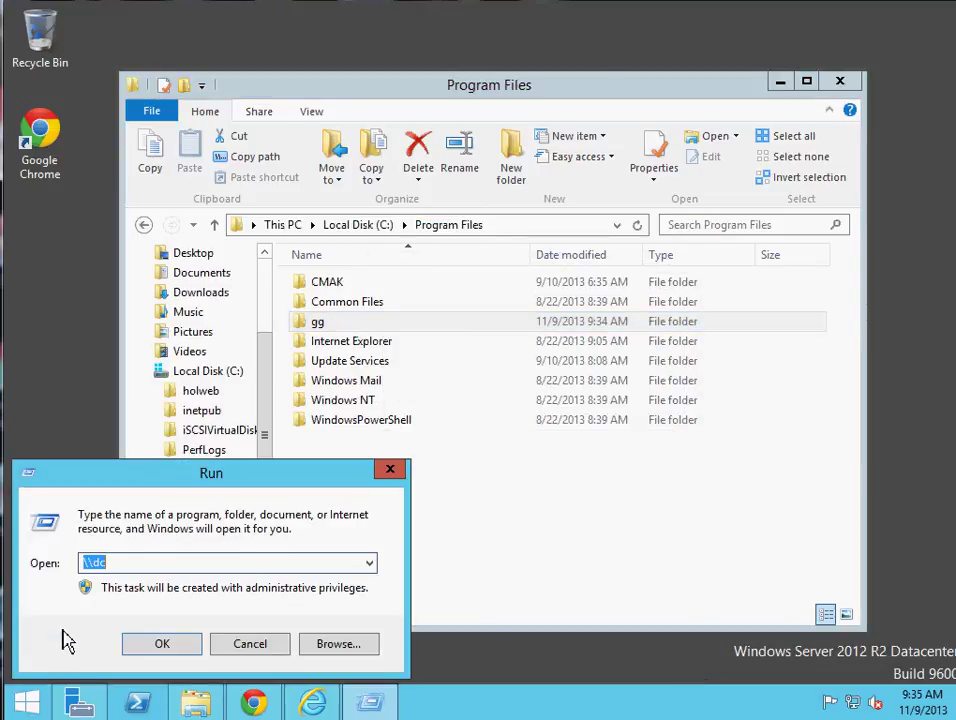
left_click(162, 644)
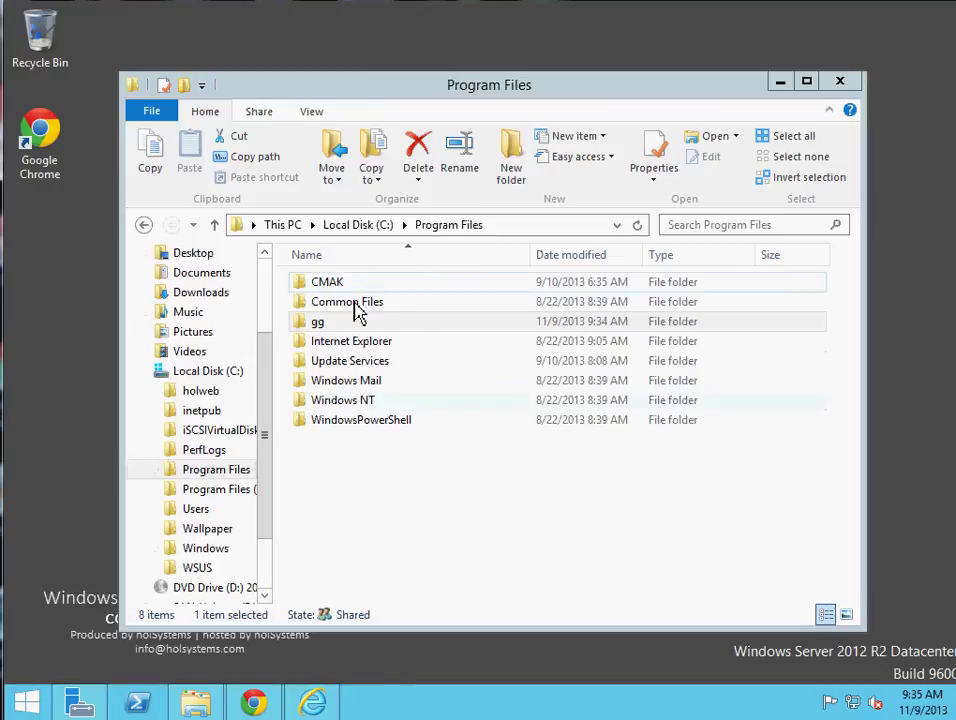
left_click(335, 265)
right_click(335, 266)
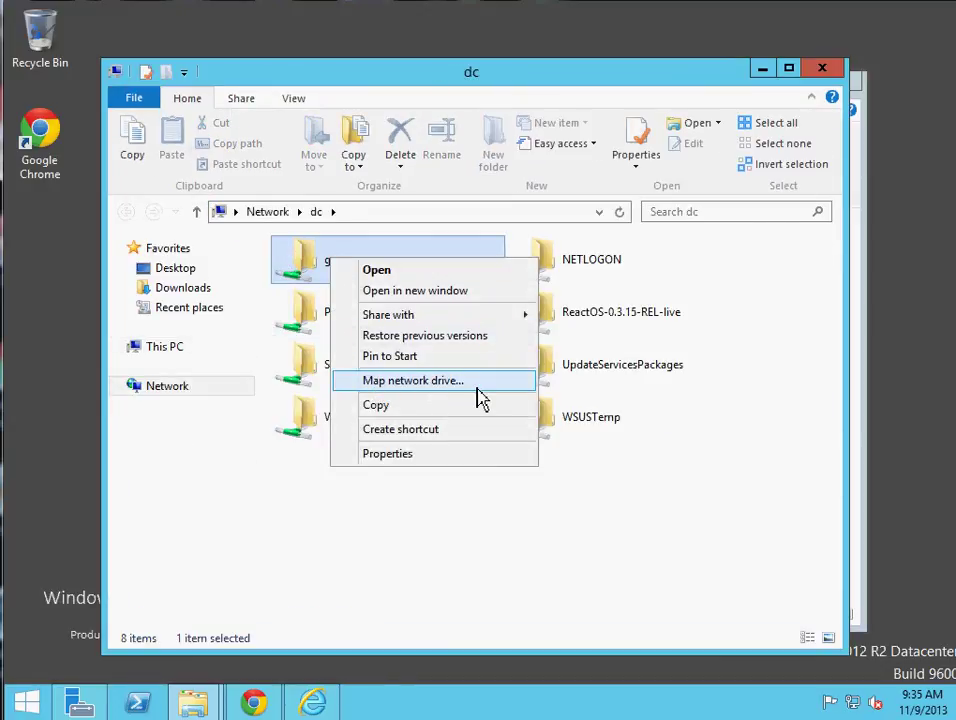
left_click(830, 72)
left_click(838, 80)
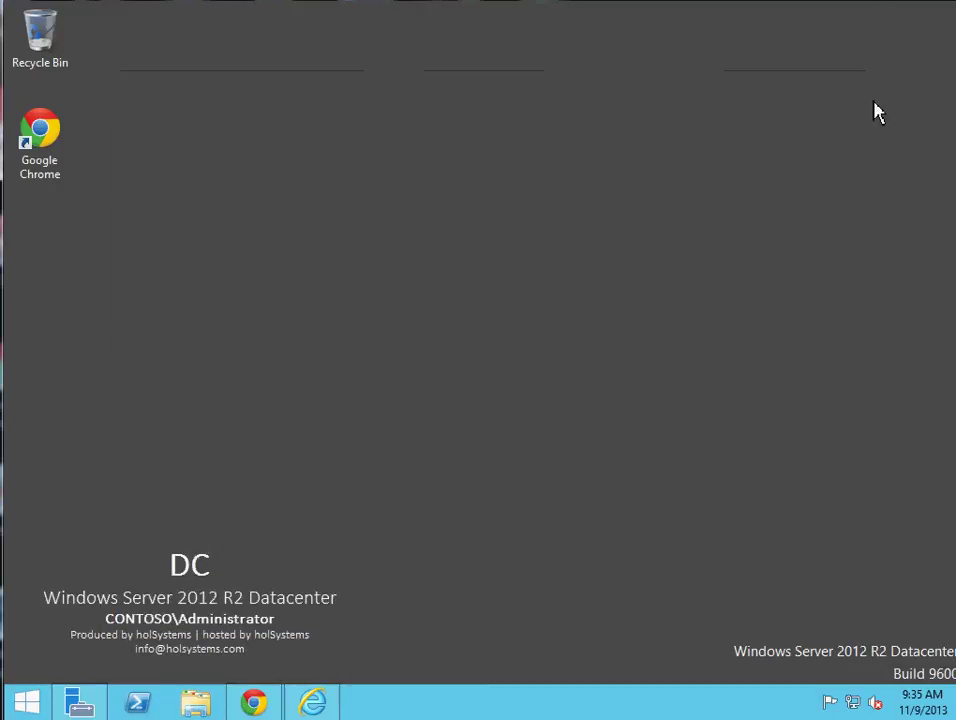